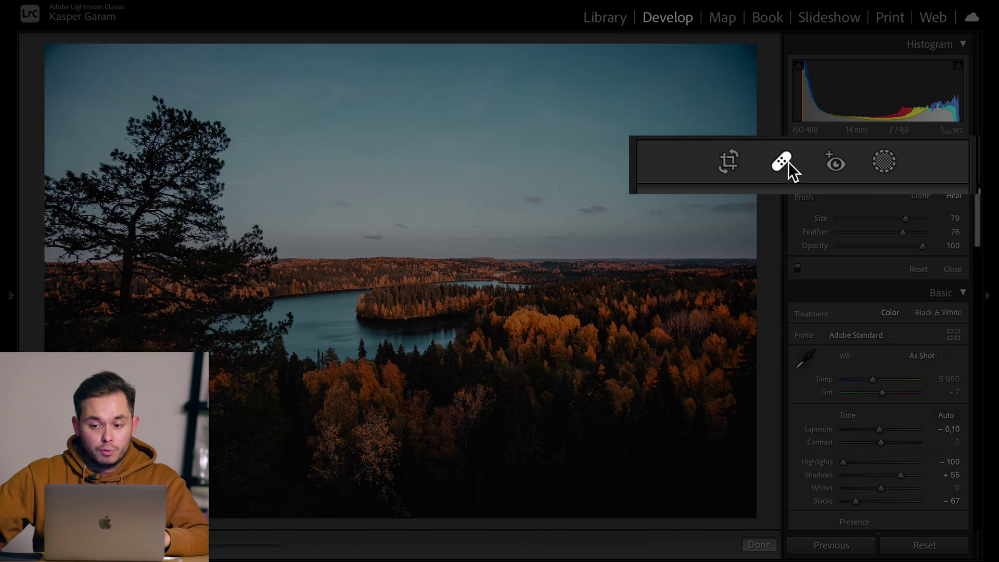
Switch to the masking tools and start a new mask with a radial gradient.
{"action": "left_click", "coordinate": [833, 166]}
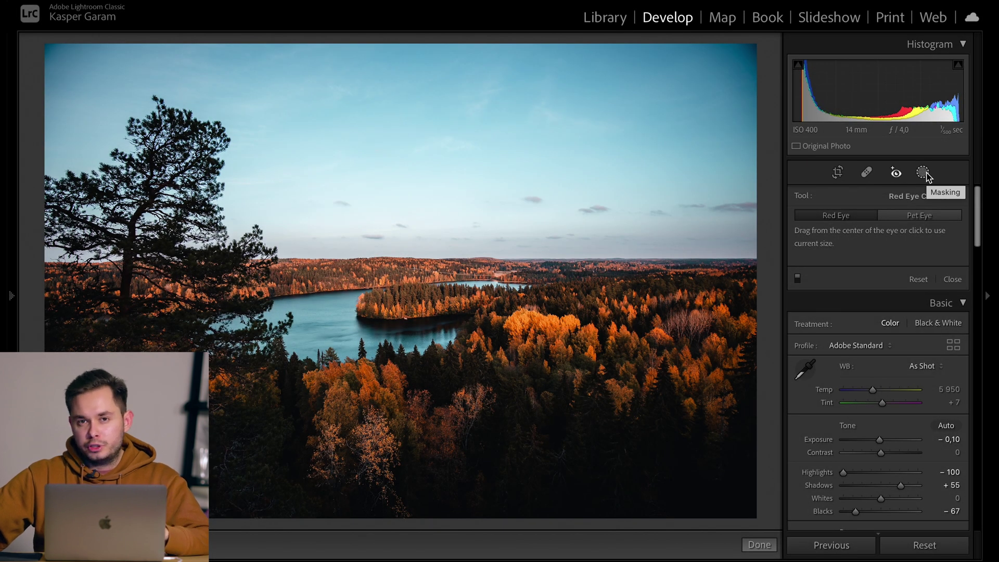
{"action": "left_click", "coordinate": [923, 172]}
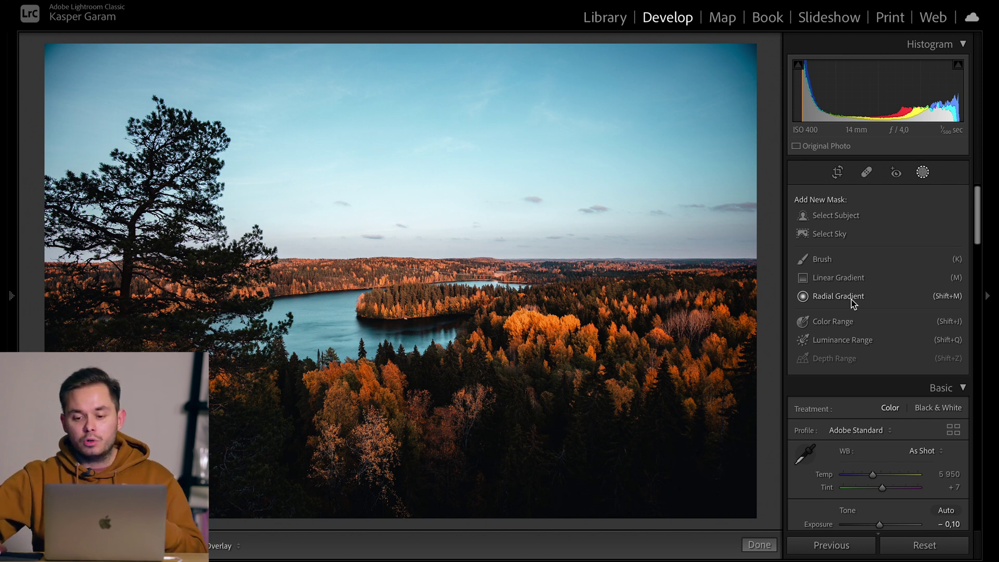
{"action": "left_click", "coordinate": [851, 299]}
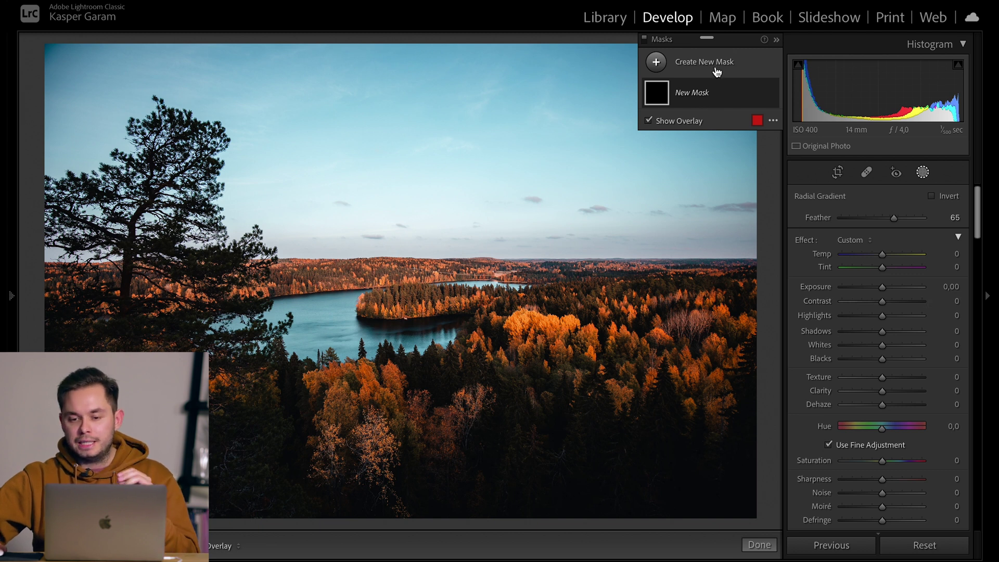
Dock the floating Masks panel directly below the tool strip, above the mask adjustments.
{"action": "left_click_drag", "start_coordinate": [718, 46], "coordinate": [498, 176]}
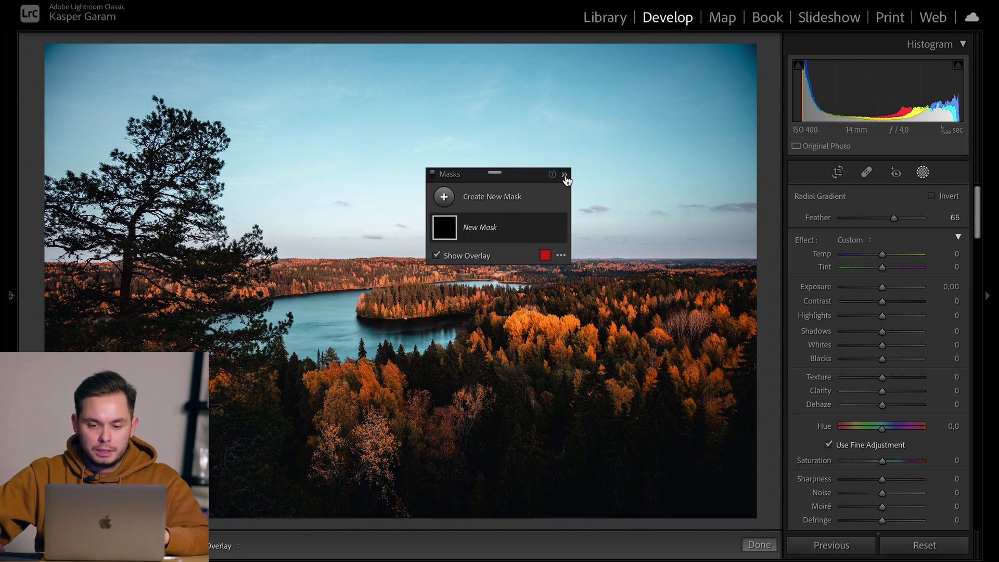
{"action": "left_click", "coordinate": [565, 175]}
{"action": "left_click", "coordinate": [538, 179]}
{"action": "left_click_drag", "start_coordinate": [494, 173], "coordinate": [886, 208]}
Draw a large round radial gradient over the sky and move it down so its centre sits on the horizon near mid-photo.
{"action": "scroll", "coordinate": [900, 329], "scroll_direction": "down", "scroll_amount": 2}
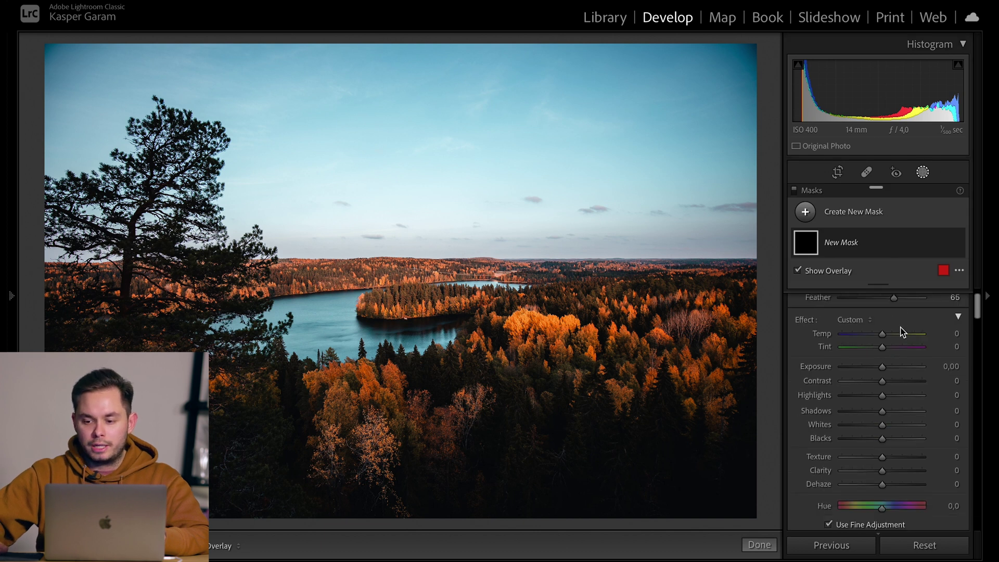
{"action": "scroll", "coordinate": [901, 330], "scroll_direction": "up", "scroll_amount": 2}
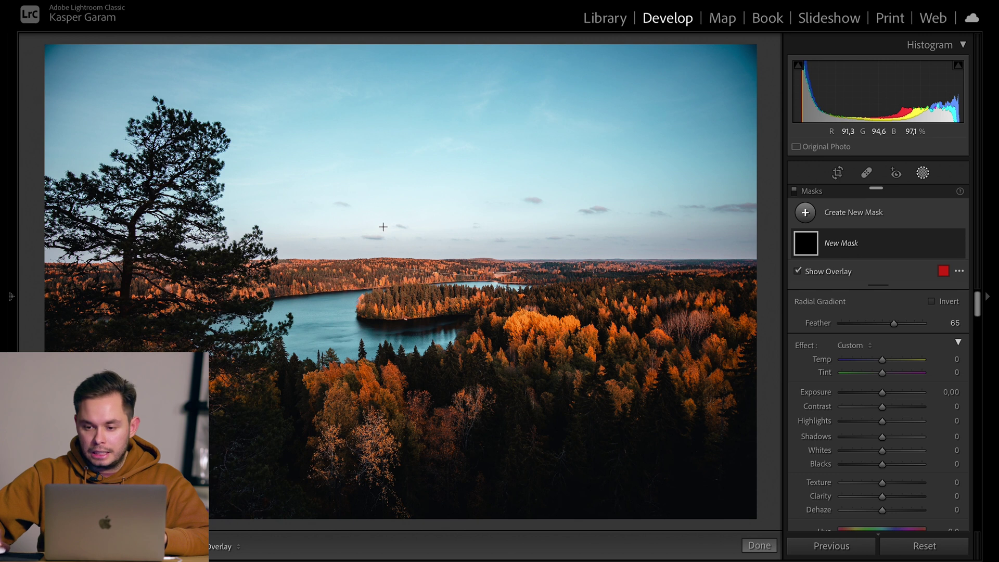
{"action": "left_click_drag", "start_coordinate": [385, 161], "coordinate": [520, 283]}
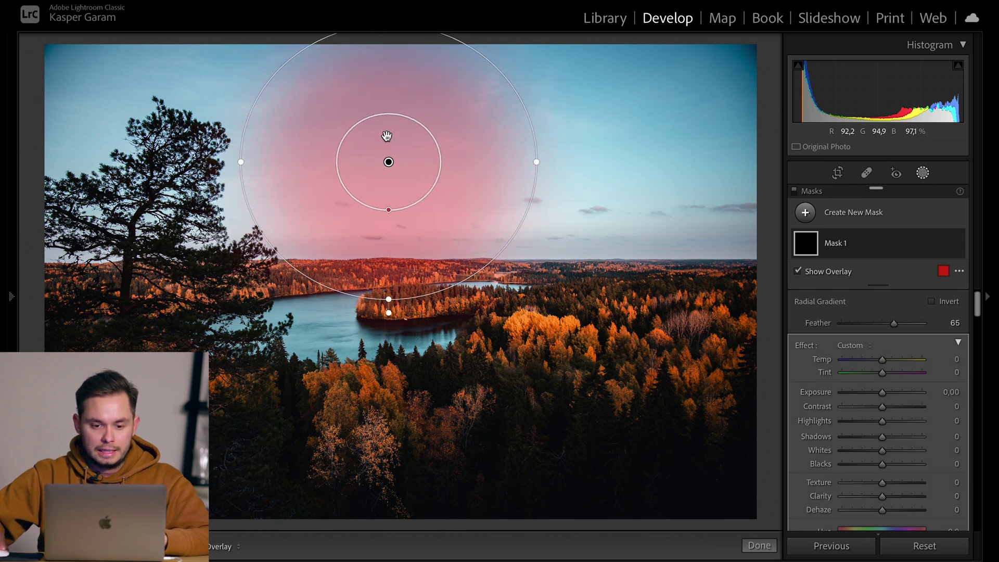
{"action": "mouse_move", "coordinate": [491, 116]}
{"action": "left_mouse_down"}
{"action": "mouse_move", "coordinate": [532, 277]}
{"action": "mouse_move", "coordinate": [478, 260]}
{"action": "left_mouse_up"}
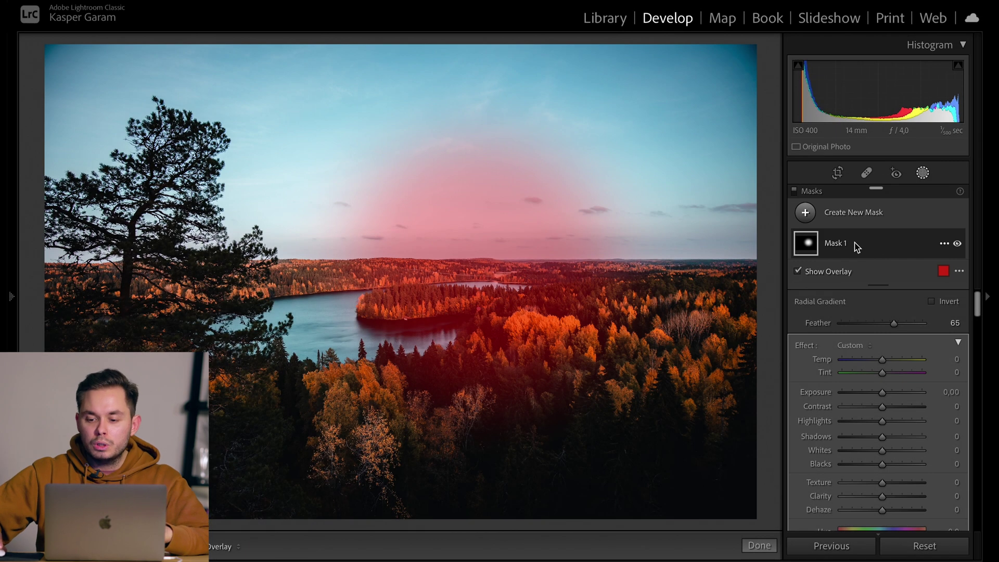
Add a second radial gradient over the tall pine to Mask 1, and shift the first gradient away from it along the horizon.
{"action": "left_click", "coordinate": [870, 251]}
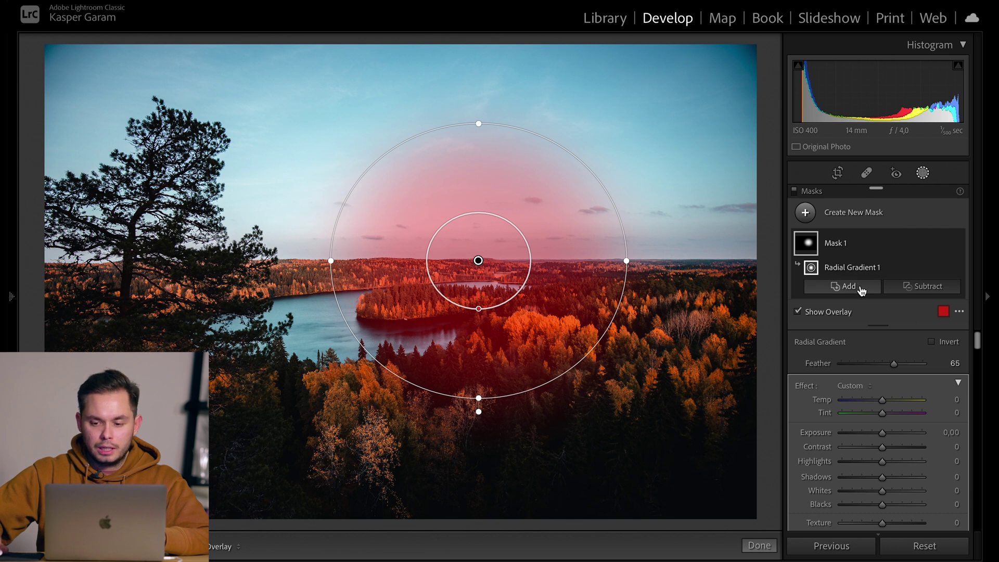
{"action": "left_click", "coordinate": [859, 288]}
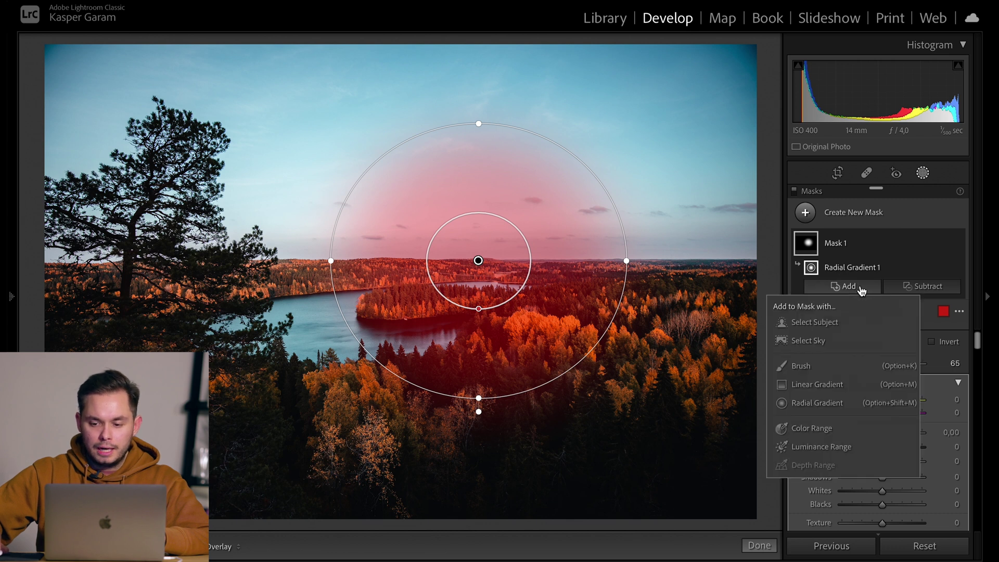
{"action": "left_click", "coordinate": [832, 404]}
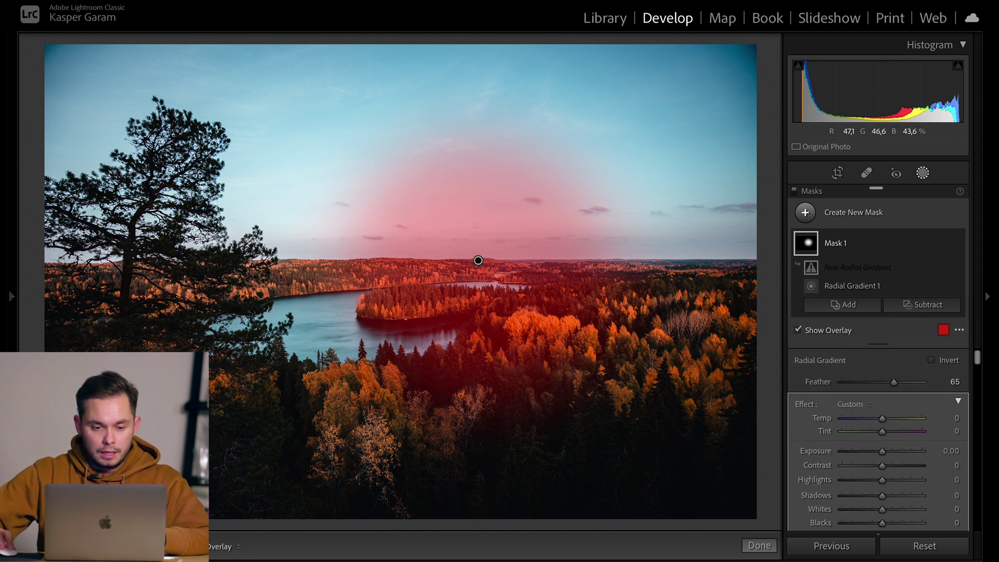
{"action": "left_click_drag", "start_coordinate": [205, 256], "coordinate": [335, 271]}
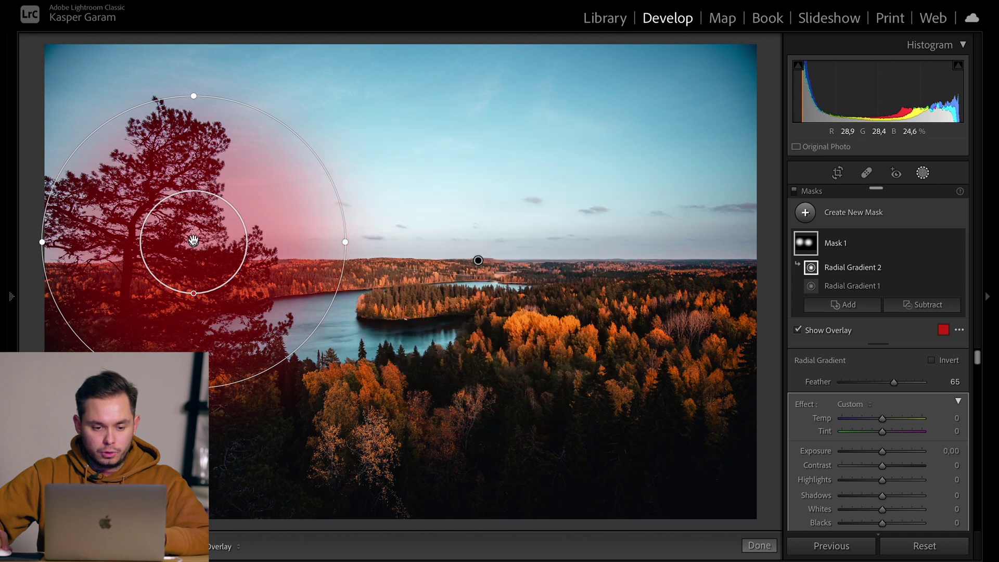
{"action": "left_click", "coordinate": [478, 260]}
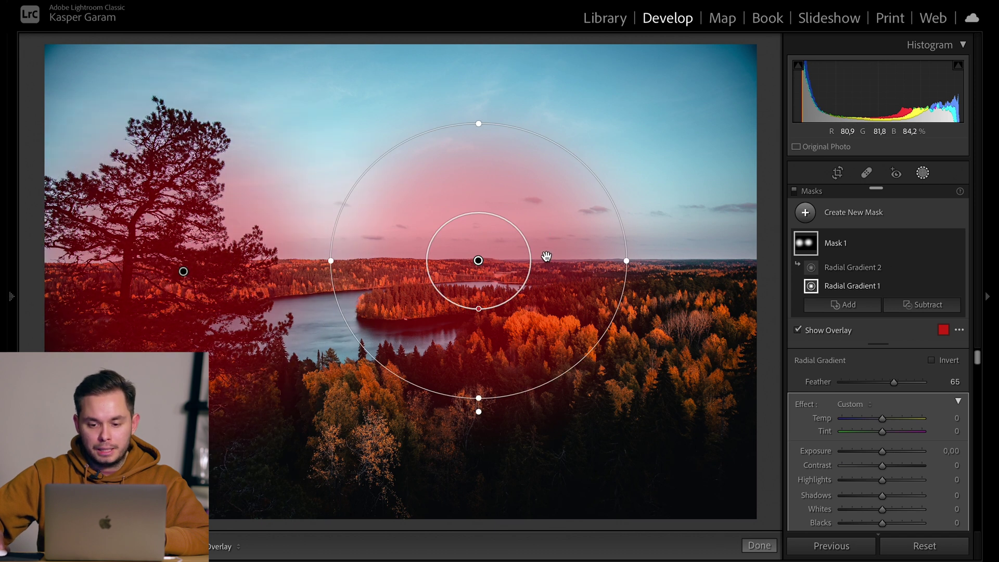
{"action": "left_click_drag", "start_coordinate": [478, 261], "coordinate": [541, 260]}
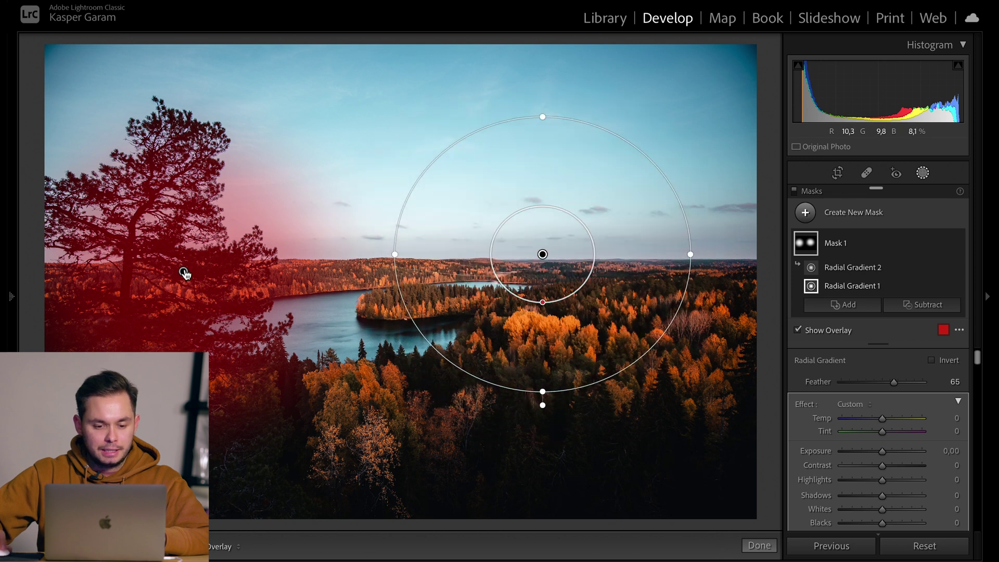
Set Mask 1's Contrast to 92.
{"action": "left_click", "coordinate": [183, 271]}
{"action": "scroll", "coordinate": [906, 374], "scroll_direction": "down", "scroll_amount": 3}
{"action": "scroll", "coordinate": [910, 396], "scroll_direction": "down", "scroll_amount": 3}
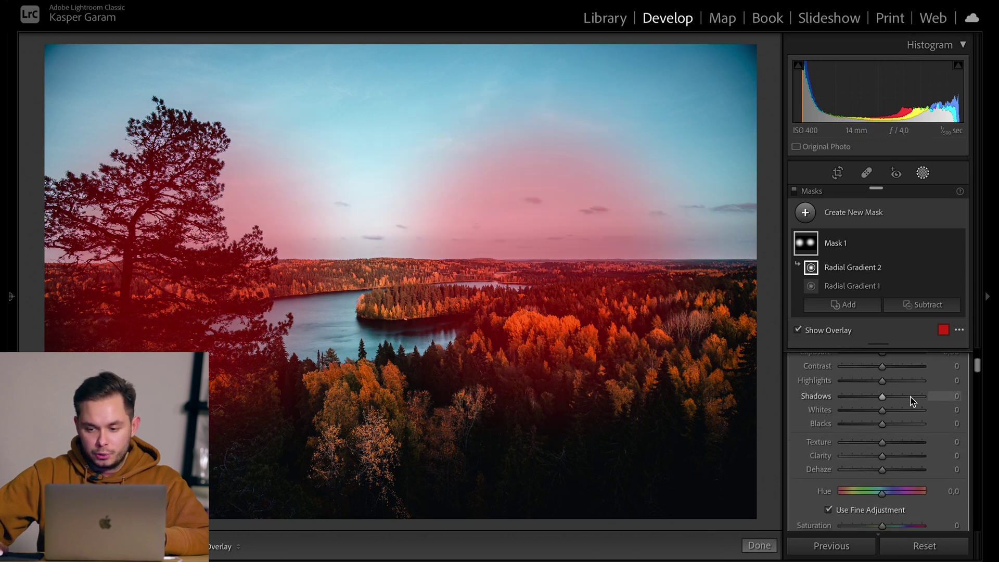
{"action": "scroll", "coordinate": [895, 359], "scroll_direction": "down", "scroll_amount": 1}
{"action": "scroll", "coordinate": [900, 397], "scroll_direction": "up", "scroll_amount": 4}
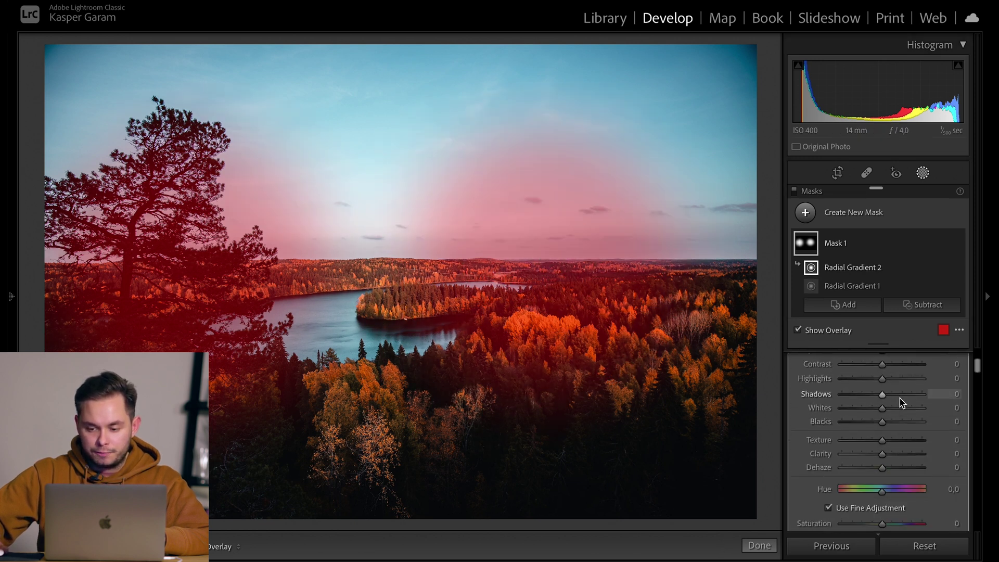
{"action": "left_click_drag", "start_coordinate": [883, 392], "coordinate": [918, 397]}
{"action": "scroll", "coordinate": [875, 407], "scroll_direction": "up", "scroll_amount": 3}
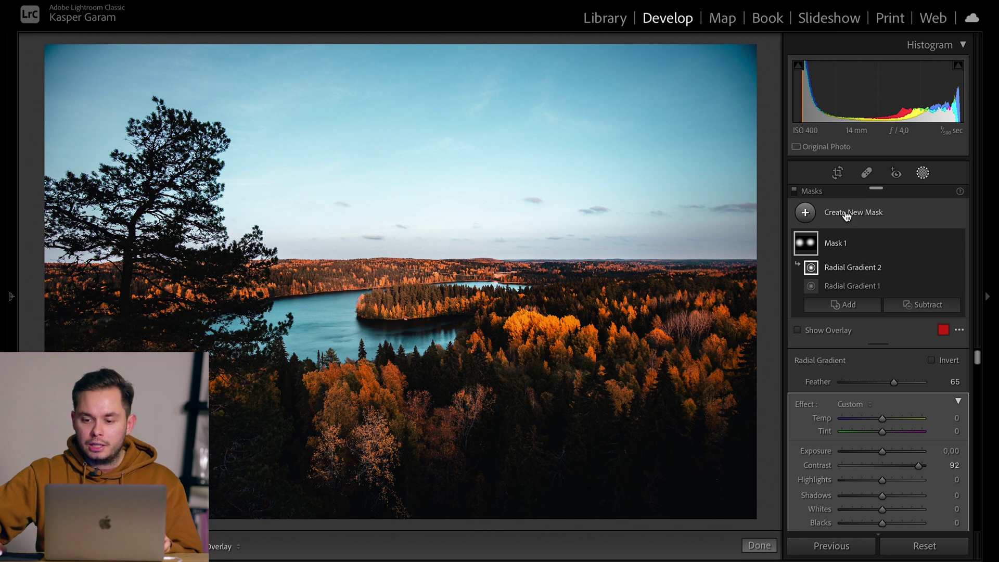
Create a new mask with a diagonal linear gradient running from the sky above the far shore down to the near treetops.
{"action": "left_click", "coordinate": [807, 214]}
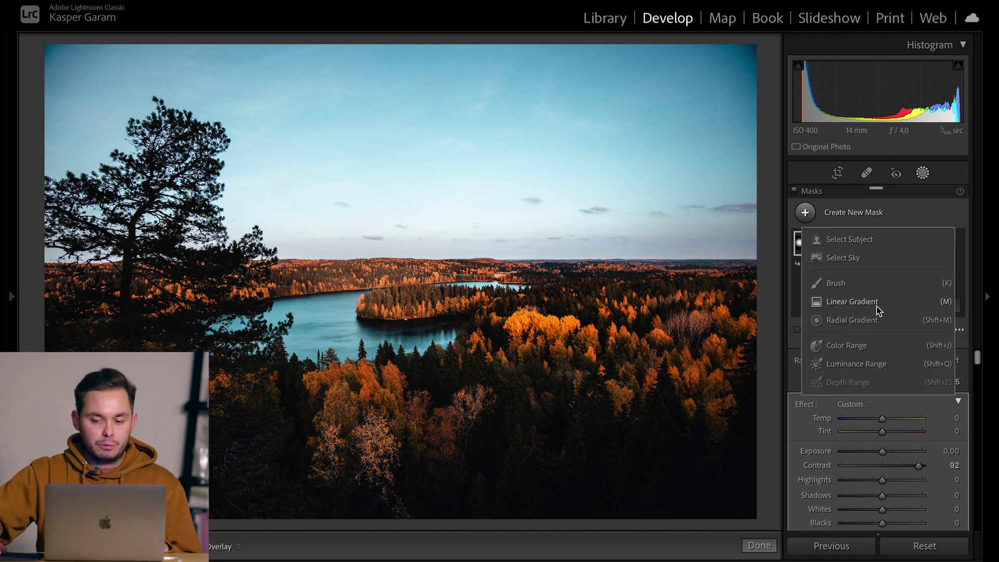
{"action": "left_click", "coordinate": [873, 304]}
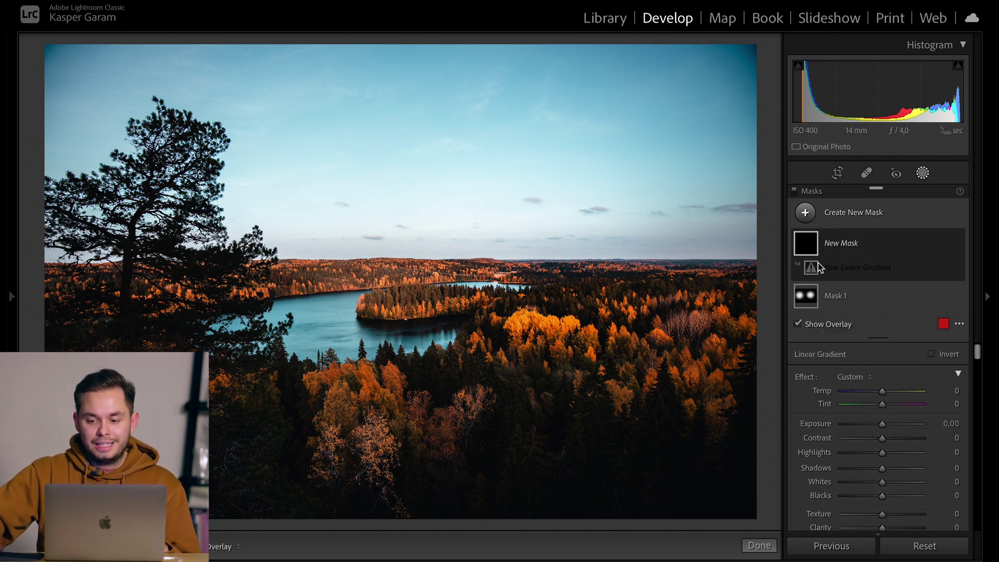
{"action": "left_click_drag", "start_coordinate": [625, 148], "coordinate": [360, 370]}
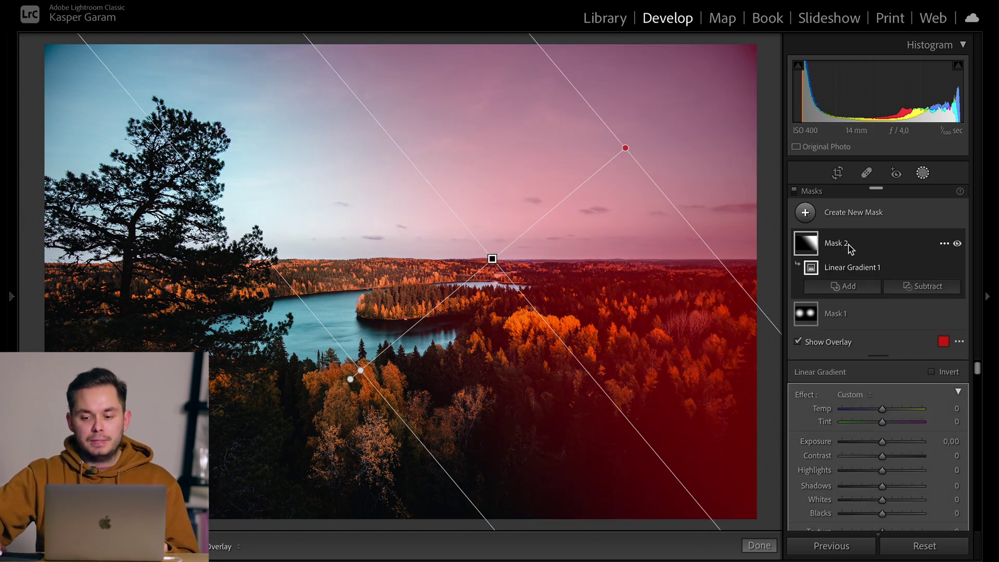
Delete the linear gradient mask, Mask 2.
{"action": "left_click", "coordinate": [848, 318]}
{"action": "left_click", "coordinate": [857, 238]}
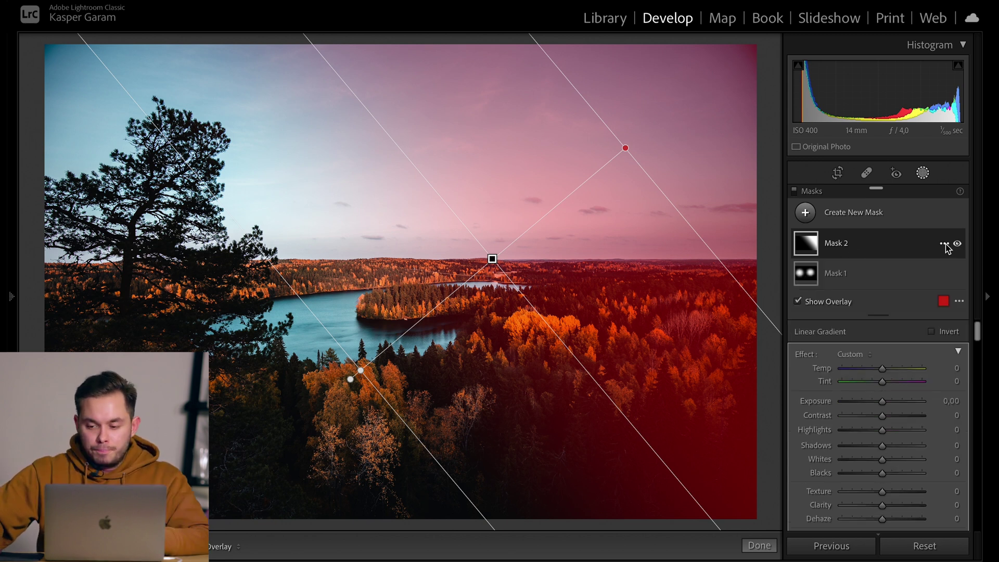
{"action": "left_click", "coordinate": [944, 243]}
{"action": "left_click", "coordinate": [928, 327]}
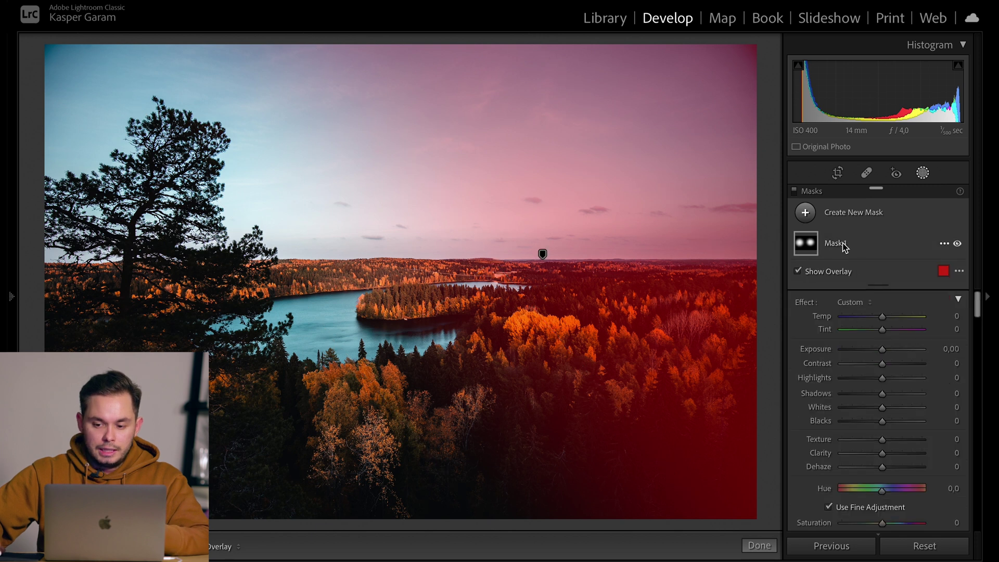
Delete Radial Gradient 1 from Mask 1 and shift the remaining gradient from the pine toward the lake, with the overlay shown.
{"action": "left_click", "coordinate": [843, 245]}
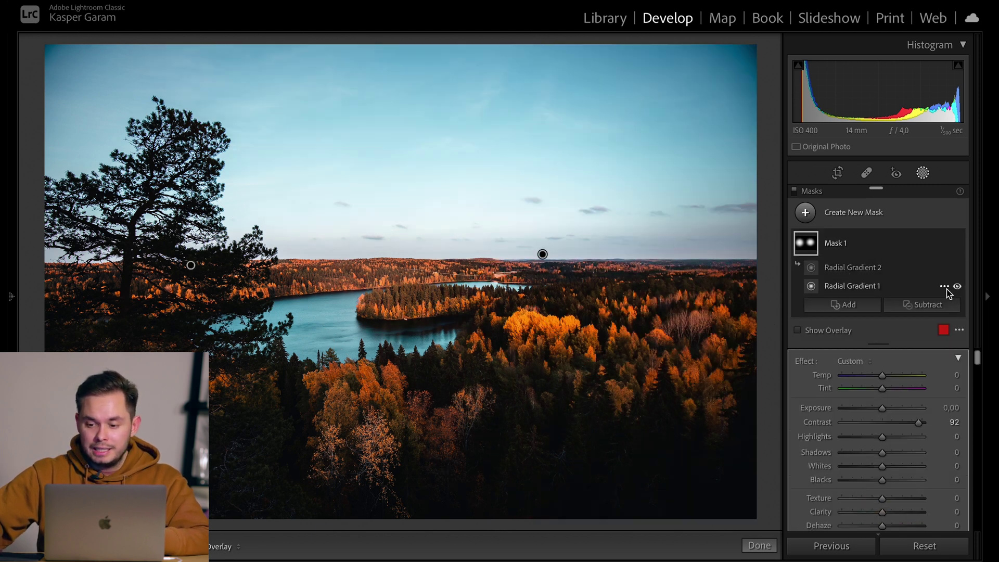
{"action": "left_click", "coordinate": [945, 287]}
{"action": "left_click", "coordinate": [910, 400]}
{"action": "left_click_drag", "start_coordinate": [191, 265], "coordinate": [243, 288]}
{"action": "left_click", "coordinate": [798, 312]}
Subtract a large radial gradient with Feather 0, centred over the lake, from Mask 1, and select Radial Gradient 2.
{"action": "left_click", "coordinate": [921, 288]}
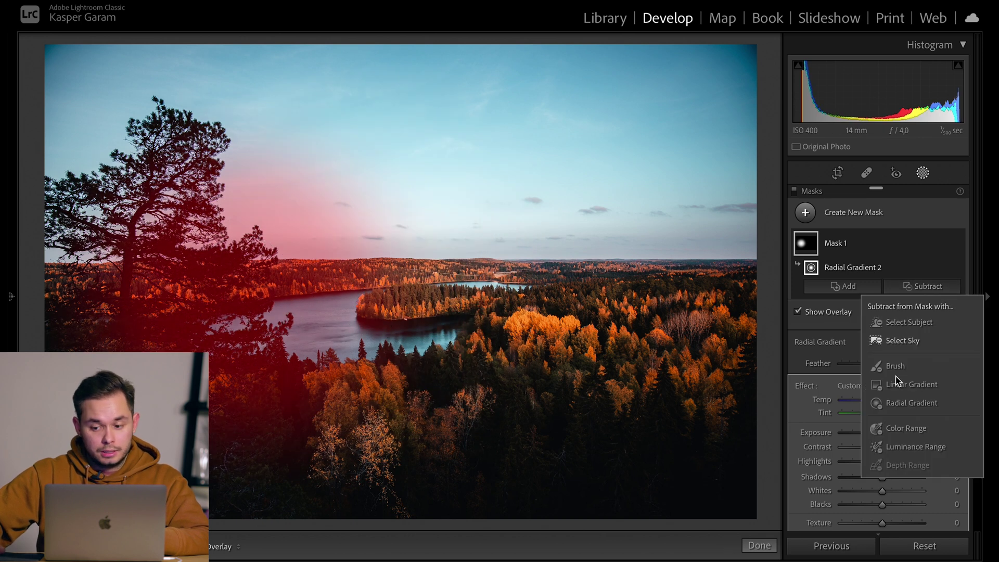
{"action": "left_click", "coordinate": [907, 404]}
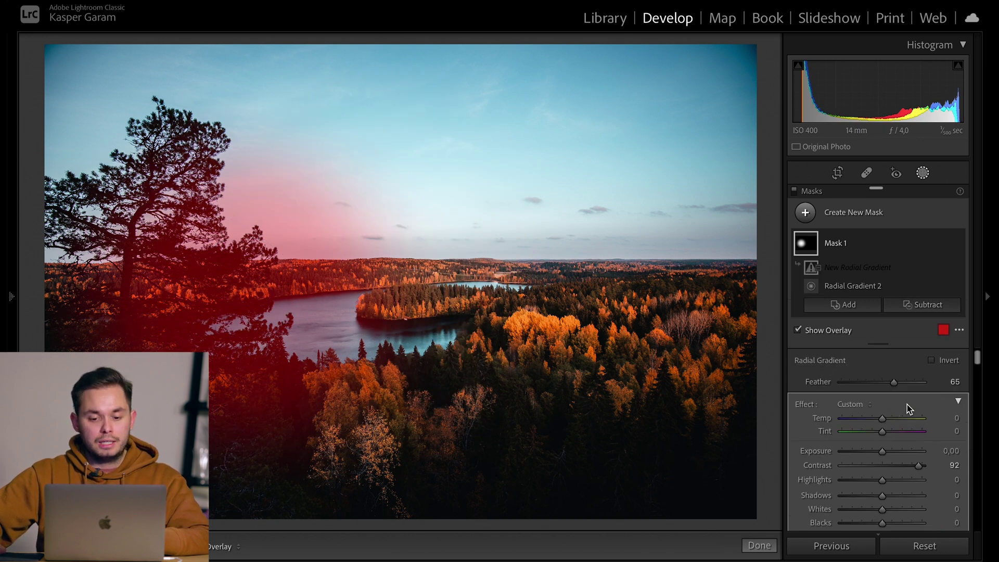
{"action": "left_click_drag", "start_coordinate": [455, 259], "coordinate": [270, 420]}
{"action": "left_click_drag", "start_coordinate": [893, 381], "coordinate": [817, 382]}
{"action": "left_click_drag", "start_coordinate": [502, 245], "coordinate": [475, 282]}
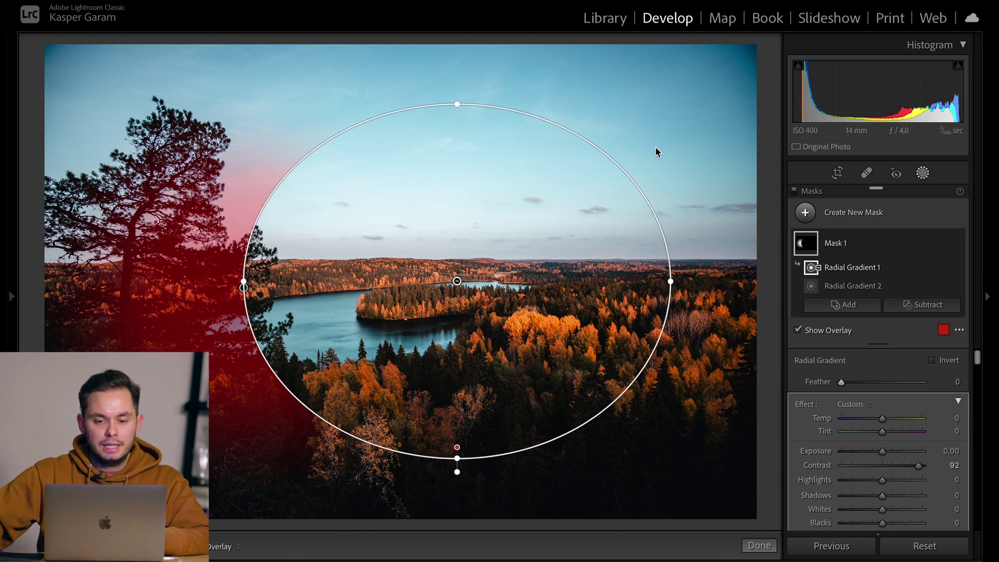
{"action": "left_click", "coordinate": [869, 286]}
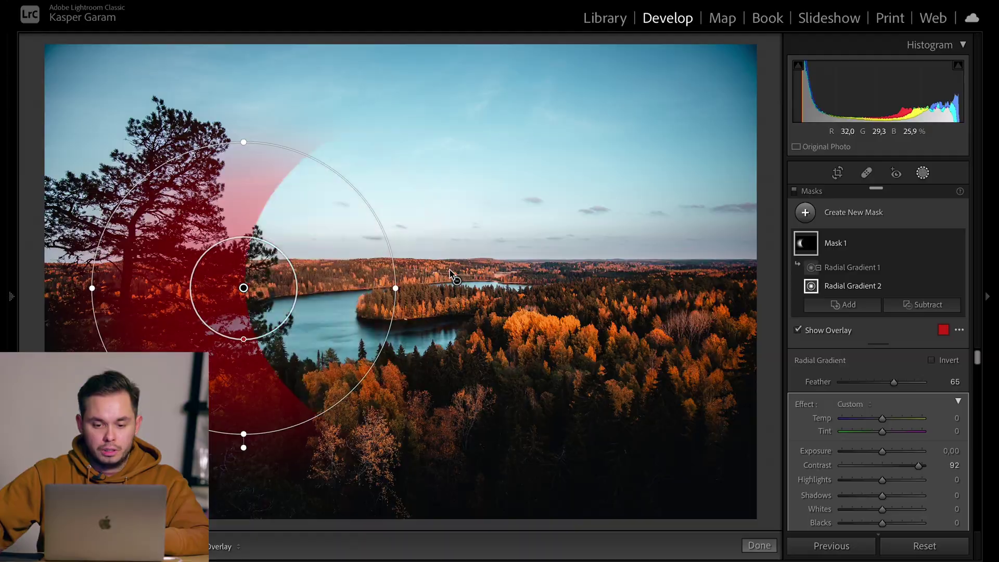
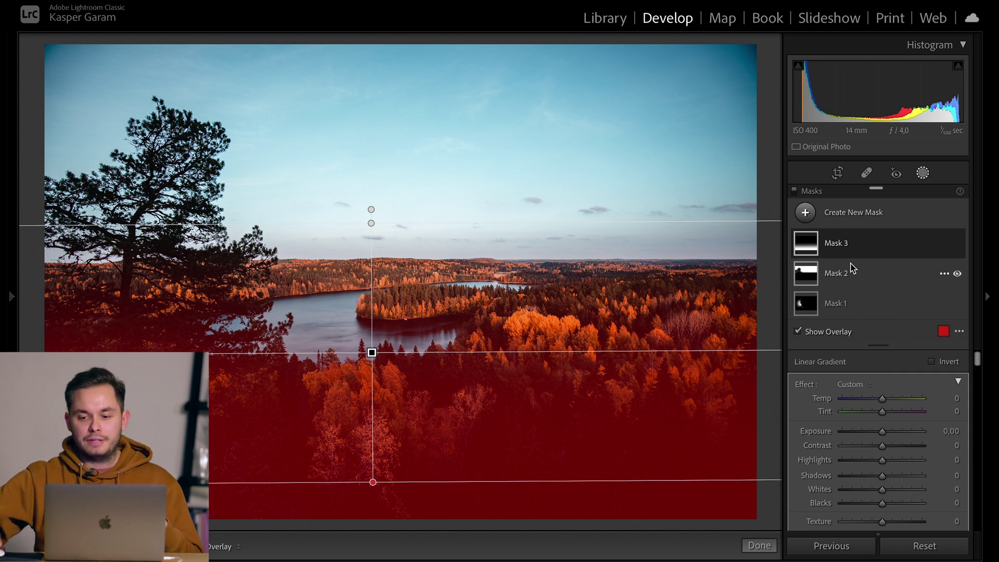
Rename Mask 1 as Circle and Mask 2 as Sky.
{"action": "double_click", "coordinate": [842, 309]}
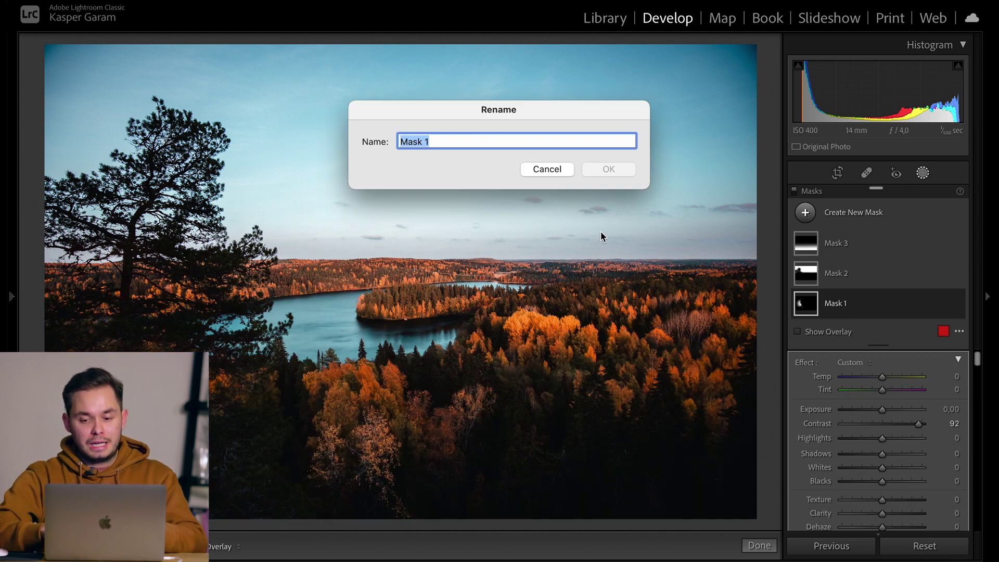
{"action": "type", "text": "Orange"}
{"action": "key", "text": "Return"}
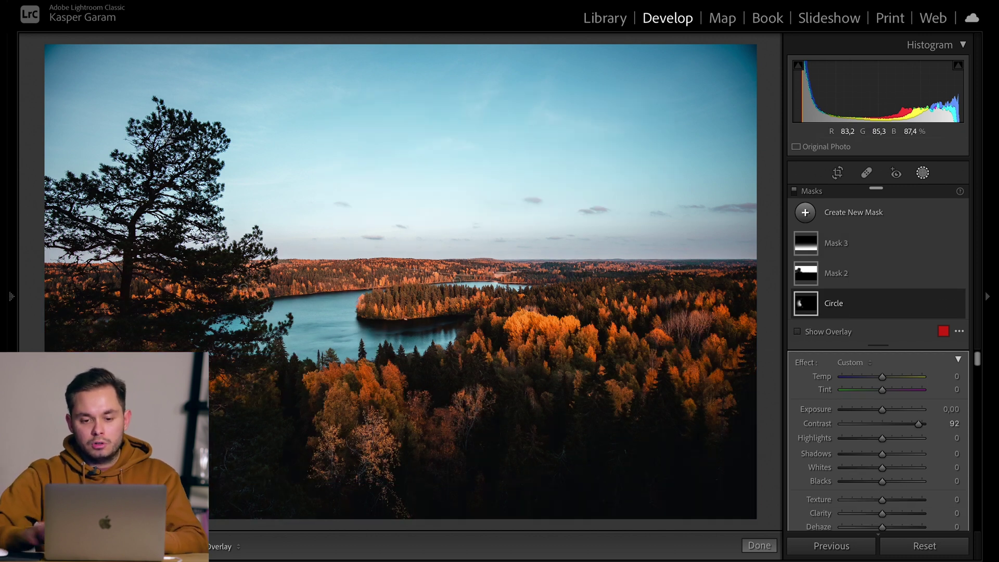
{"action": "double_click", "coordinate": [847, 273]}
{"action": "type", "text": "Sky"}
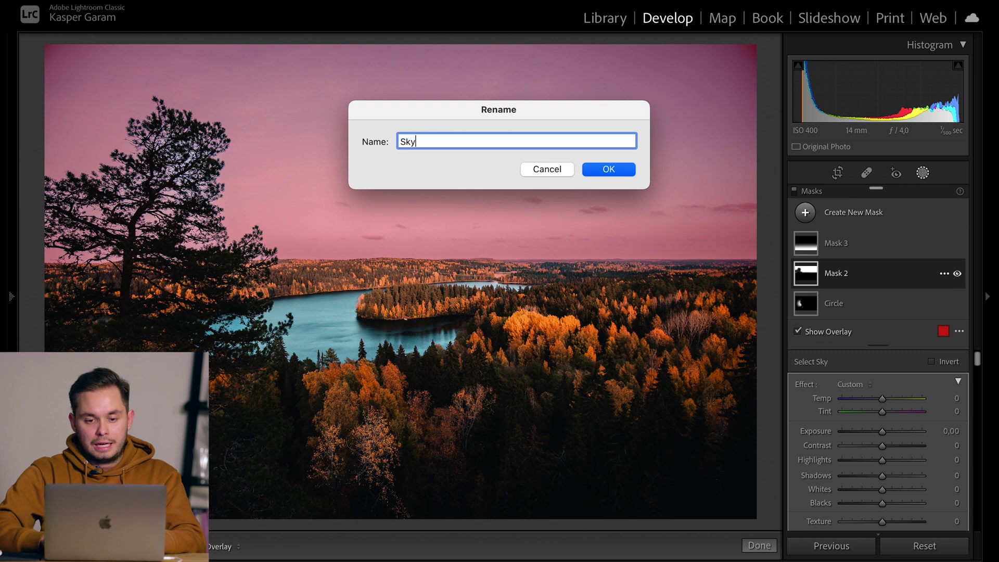
{"action": "key", "text": "Return"}
Rename Mask 3 as Bottom.
{"action": "double_click", "coordinate": [842, 244]}
{"action": "type", "text": "Bot"}
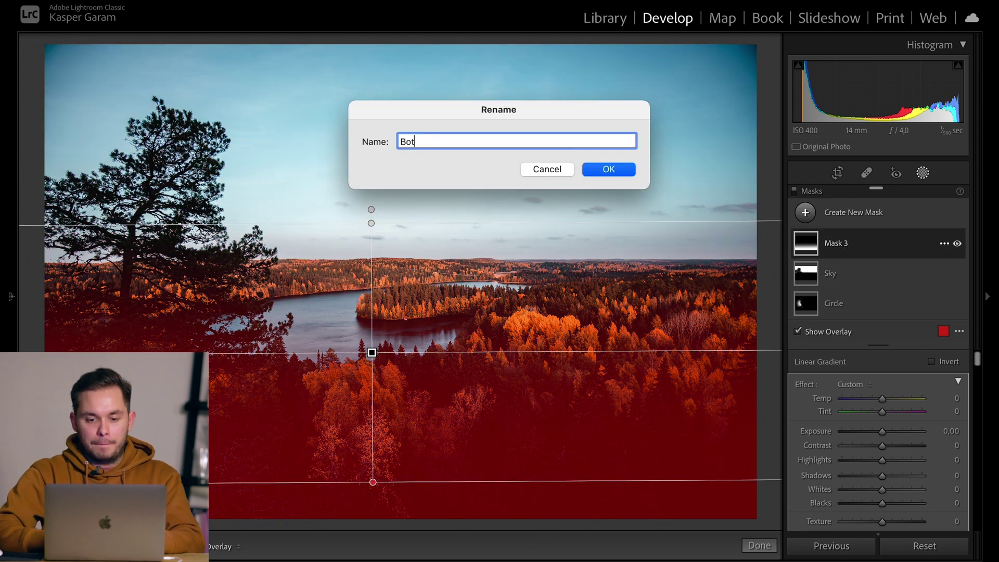
{"action": "type", "text": "tom"}
{"action": "key", "text": "Return"}
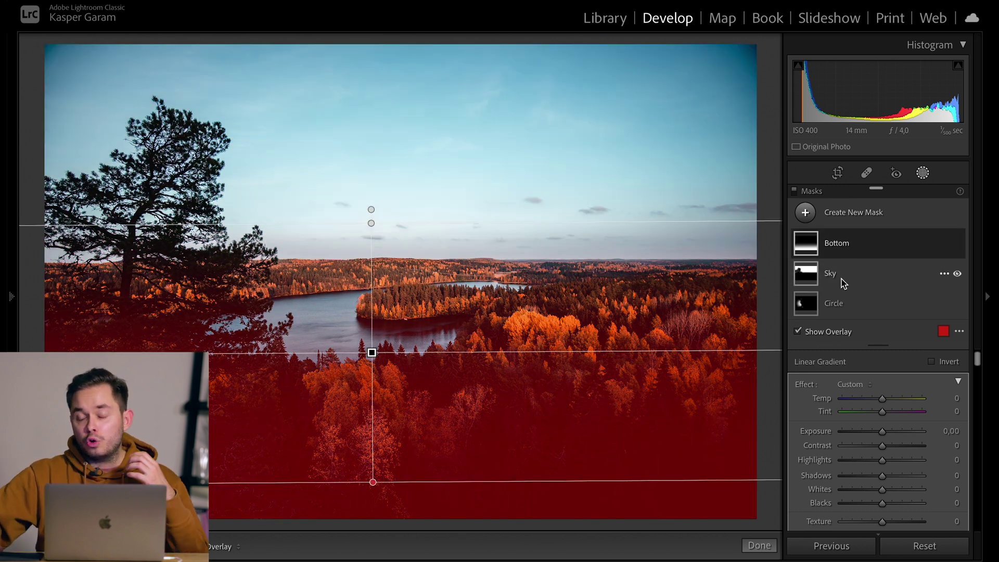
Open the Bottom mask's name for editing and cancel, and try to rename its Linear Gradient 1 component.
{"action": "double_click", "coordinate": [851, 243]}
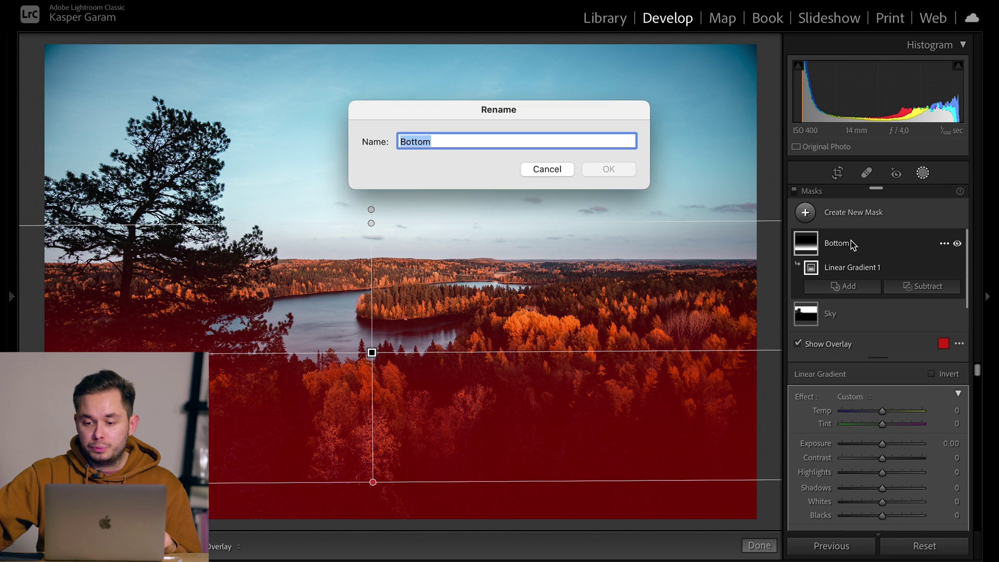
{"action": "left_click", "coordinate": [544, 169]}
{"action": "left_click", "coordinate": [856, 269]}
{"action": "double_click", "coordinate": [857, 268]}
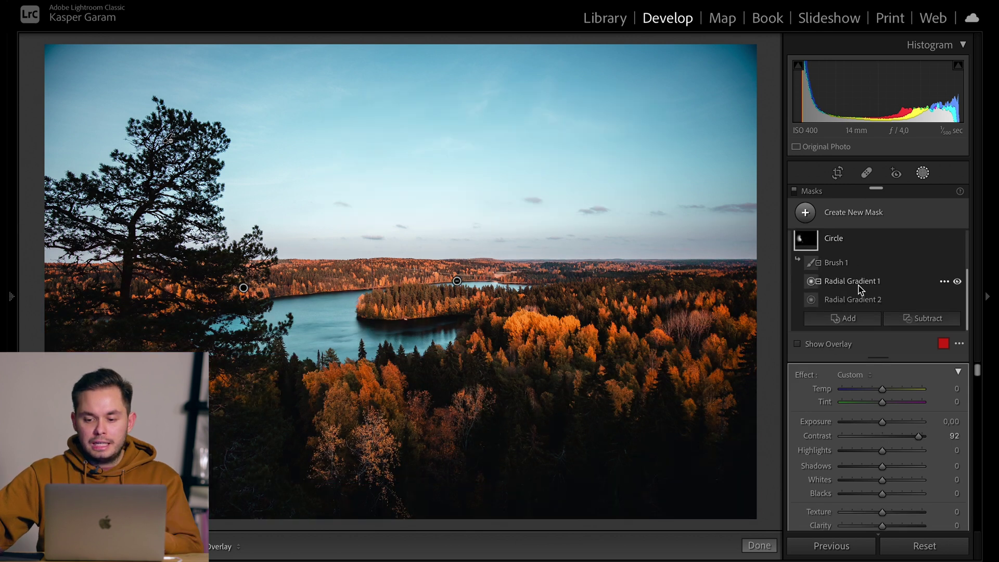
Show the Circle mask's overlay and set its colour to dark green at maximum opacity.
{"action": "double_click", "coordinate": [843, 265]}
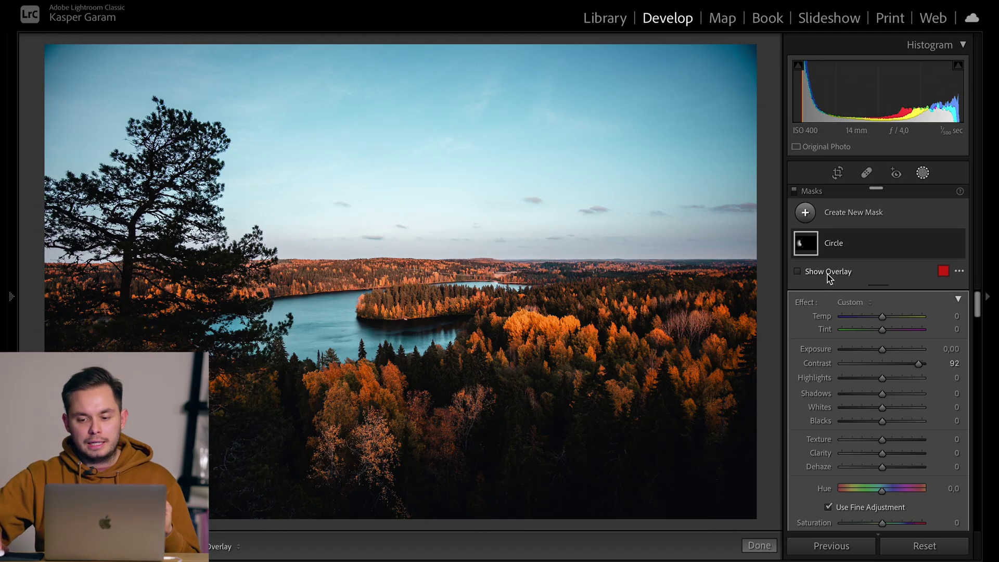
{"action": "left_click", "coordinate": [827, 271]}
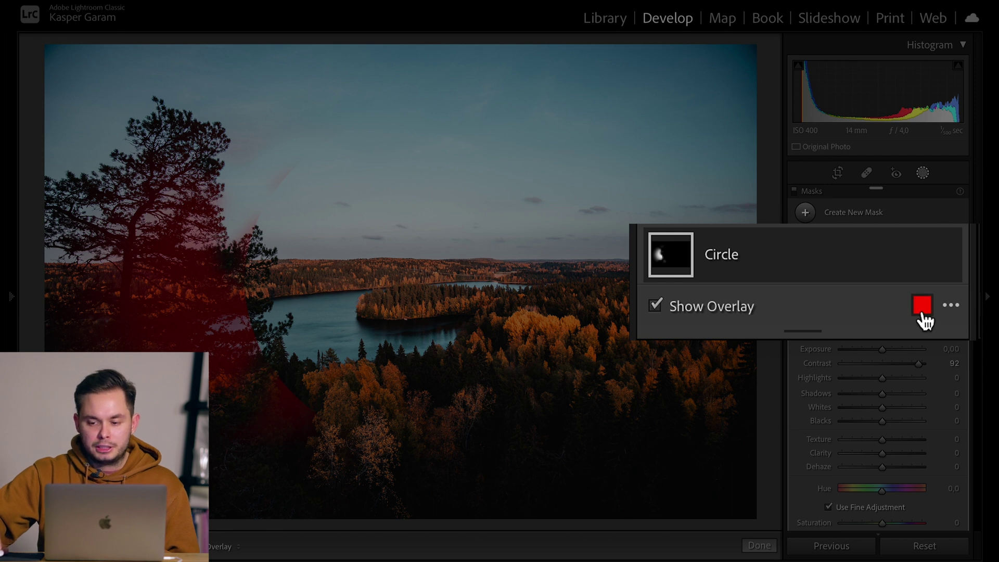
{"action": "left_click", "coordinate": [944, 271]}
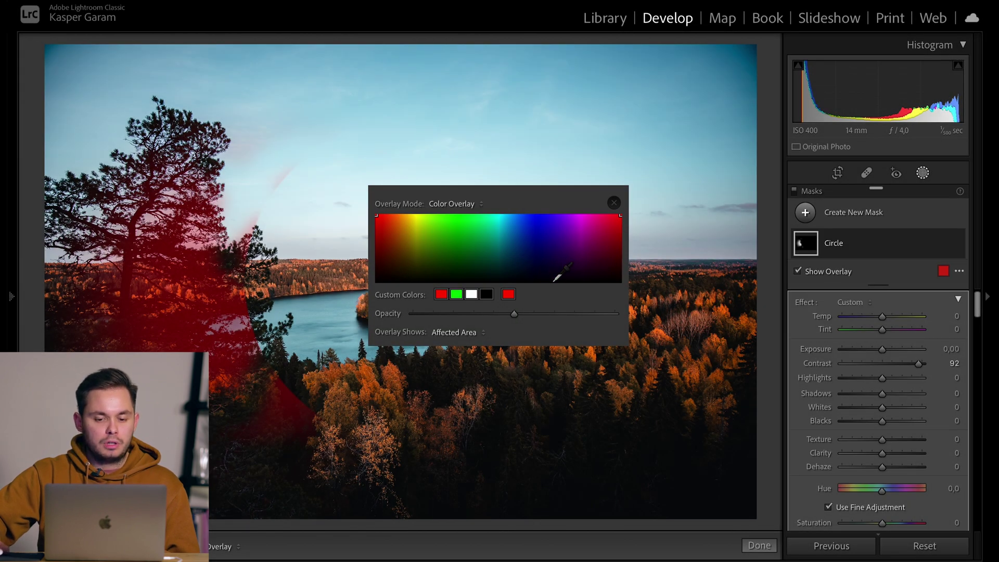
{"action": "mouse_move", "coordinate": [448, 243]}
{"action": "left_mouse_down"}
{"action": "mouse_move", "coordinate": [481, 229]}
{"action": "mouse_move", "coordinate": [535, 229]}
{"action": "mouse_move", "coordinate": [476, 225]}
{"action": "mouse_move", "coordinate": [443, 239]}
{"action": "left_mouse_up"}
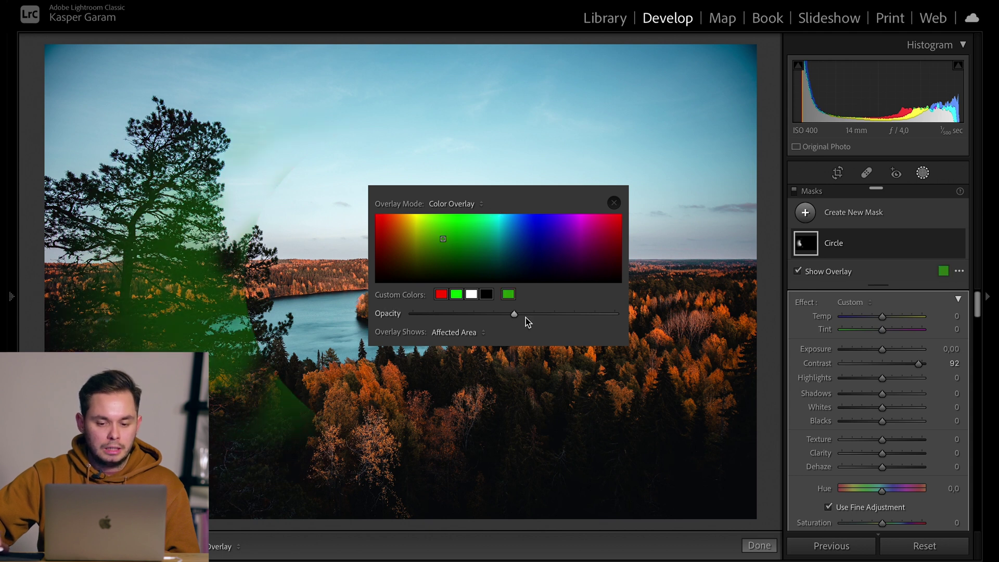
{"action": "left_click_drag", "start_coordinate": [515, 314], "coordinate": [614, 314]}
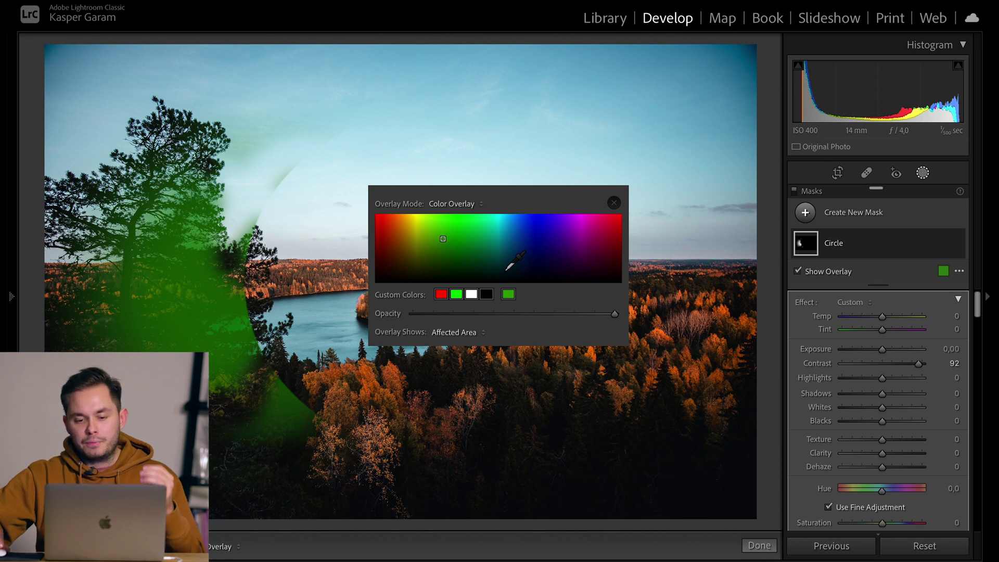
Change the overlay colour to purple and back to red, and readjust the opacity to its maximum.
{"action": "left_click", "coordinate": [536, 270]}
{"action": "left_click_drag", "start_coordinate": [591, 224], "coordinate": [567, 223]}
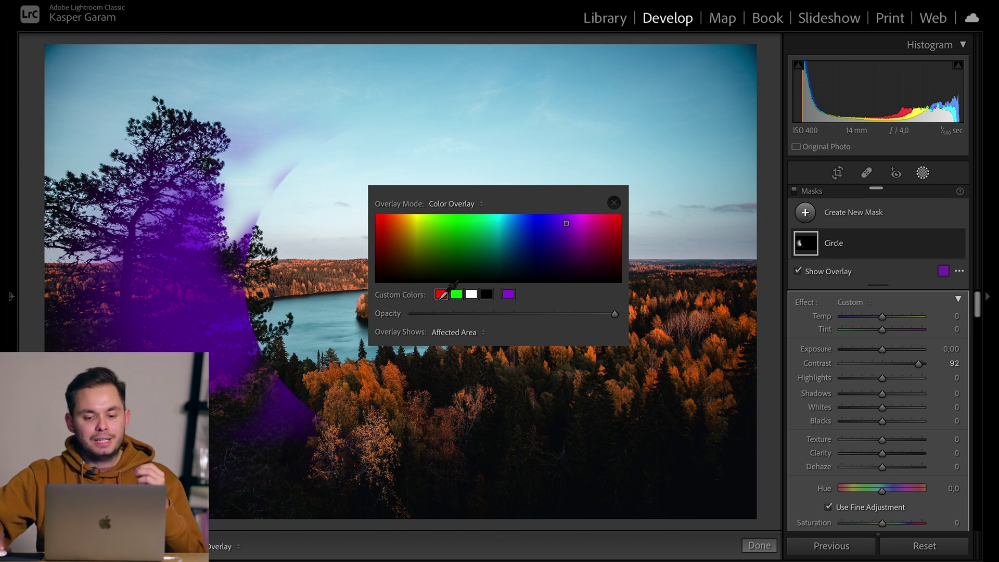
{"action": "left_click", "coordinate": [442, 293]}
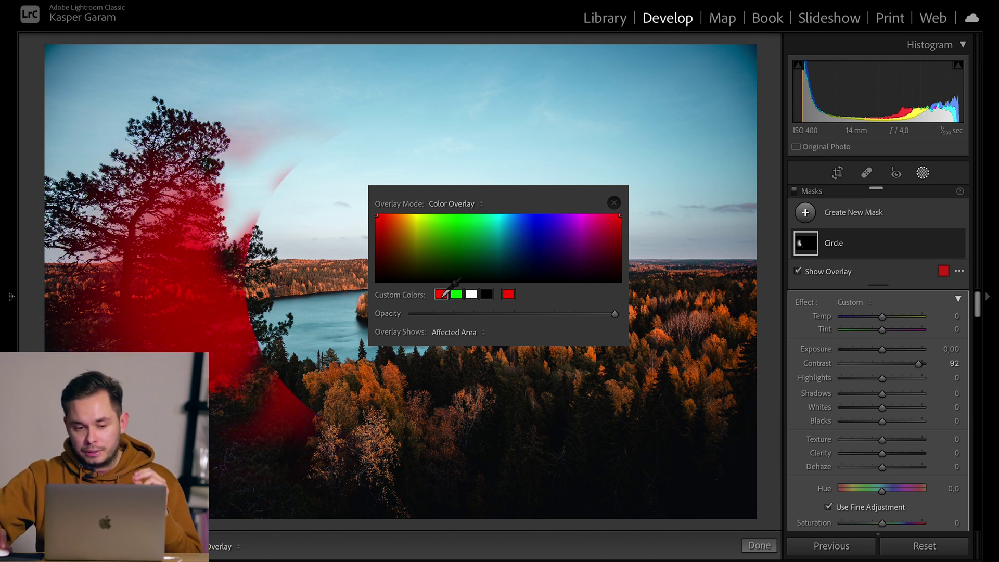
{"action": "left_click", "coordinate": [555, 314]}
{"action": "left_click_drag", "start_coordinate": [555, 314], "coordinate": [615, 315]}
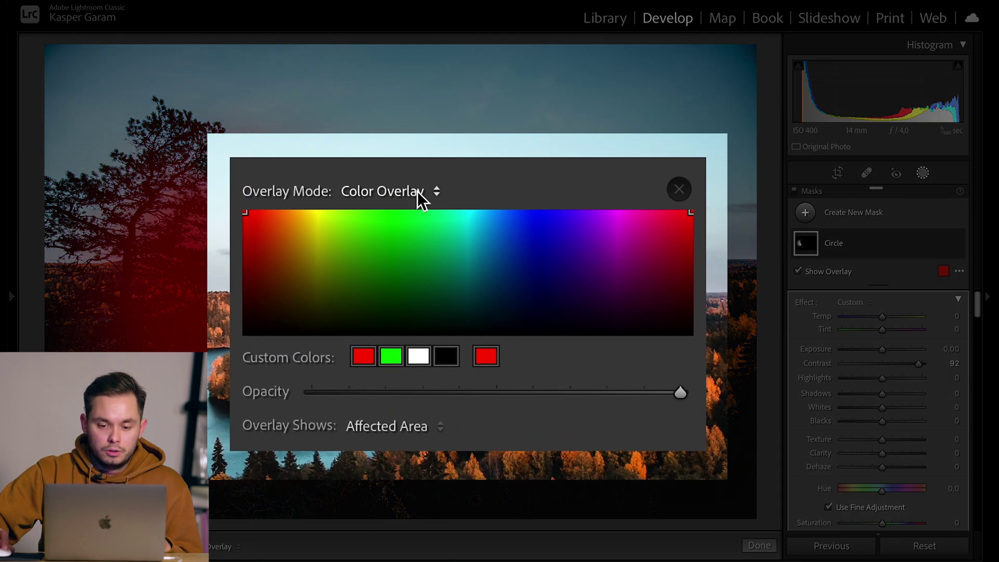
Set the overlay mode to Color Overlay on B&W, with a bright green colour at maximum opacity.
{"action": "left_click", "coordinate": [453, 204]}
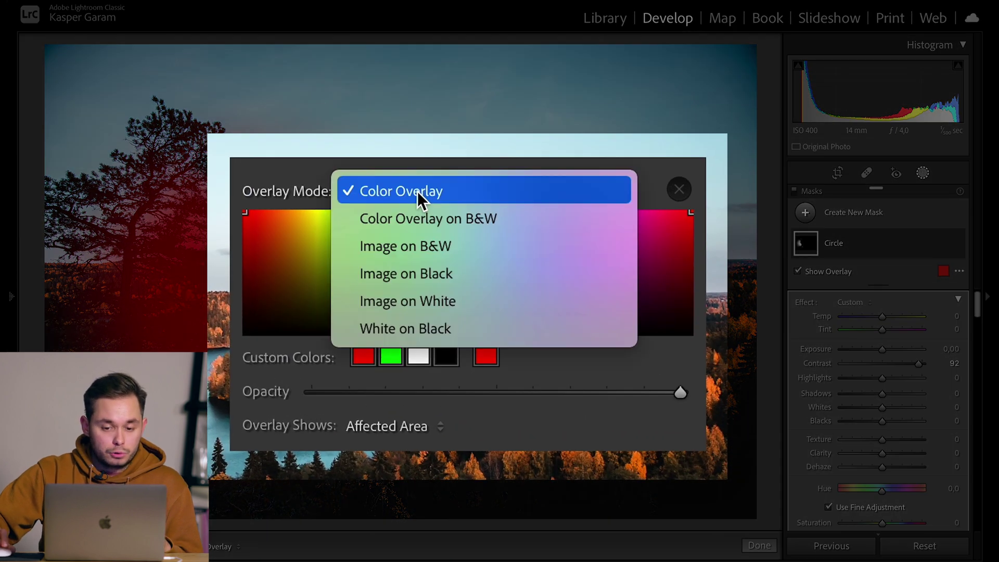
{"action": "left_click", "coordinate": [489, 223]}
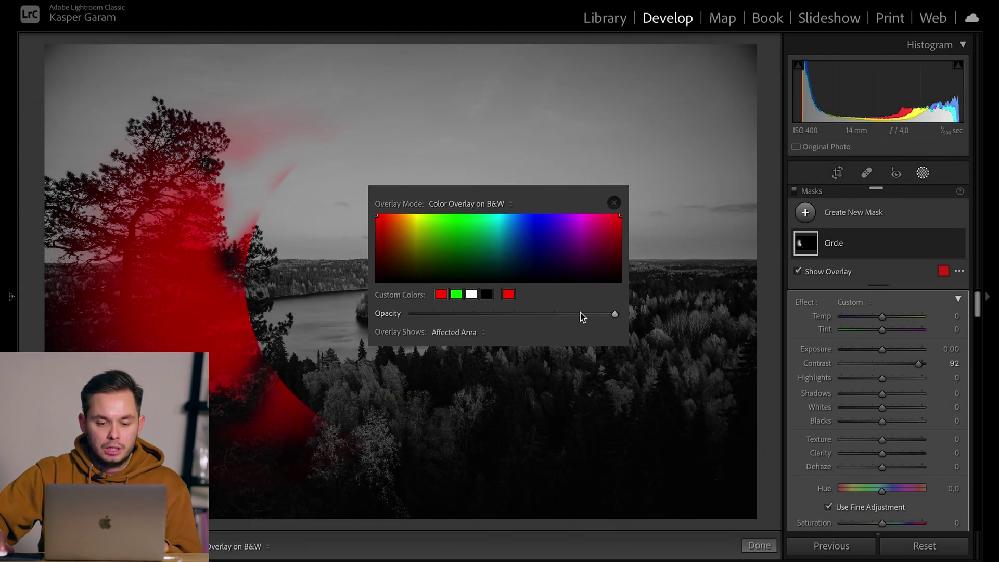
{"action": "left_click_drag", "start_coordinate": [582, 314], "coordinate": [554, 315]}
{"action": "left_click_drag", "start_coordinate": [518, 226], "coordinate": [455, 214]}
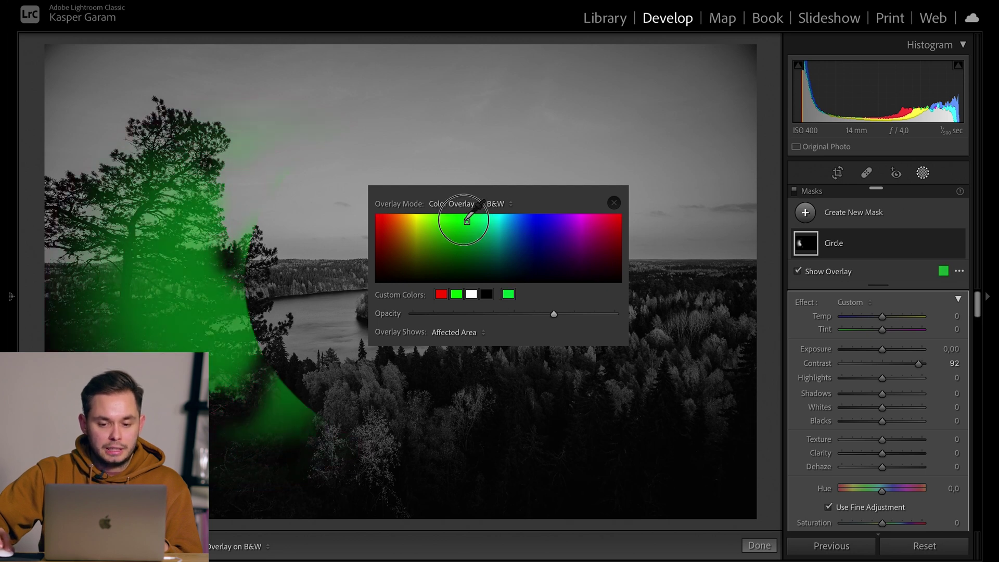
{"action": "left_click_drag", "start_coordinate": [547, 314], "coordinate": [631, 319]}
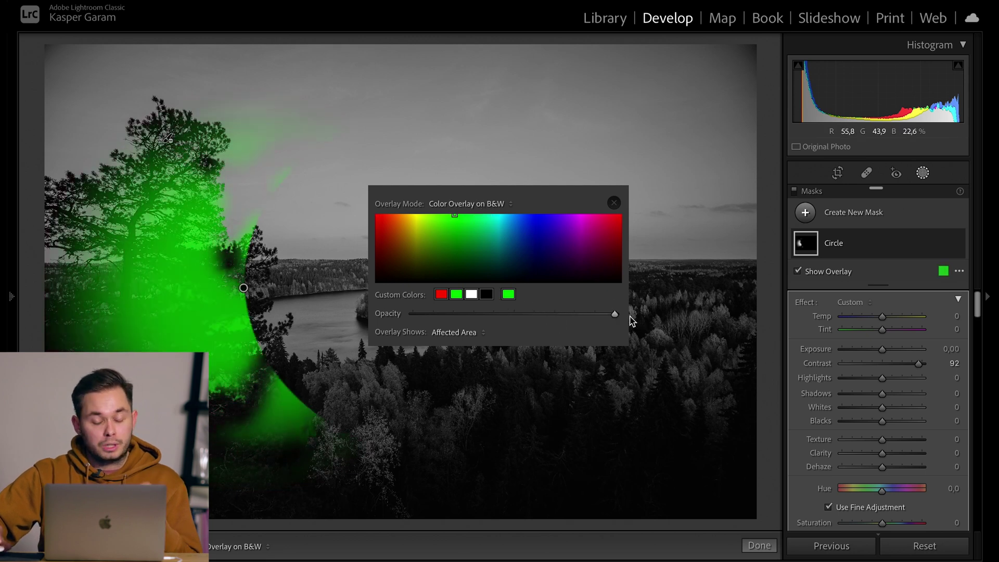
Try the overlay modes Image on White, White on Black and Image on B&W for the Circle mask.
{"action": "left_click", "coordinate": [489, 205]}
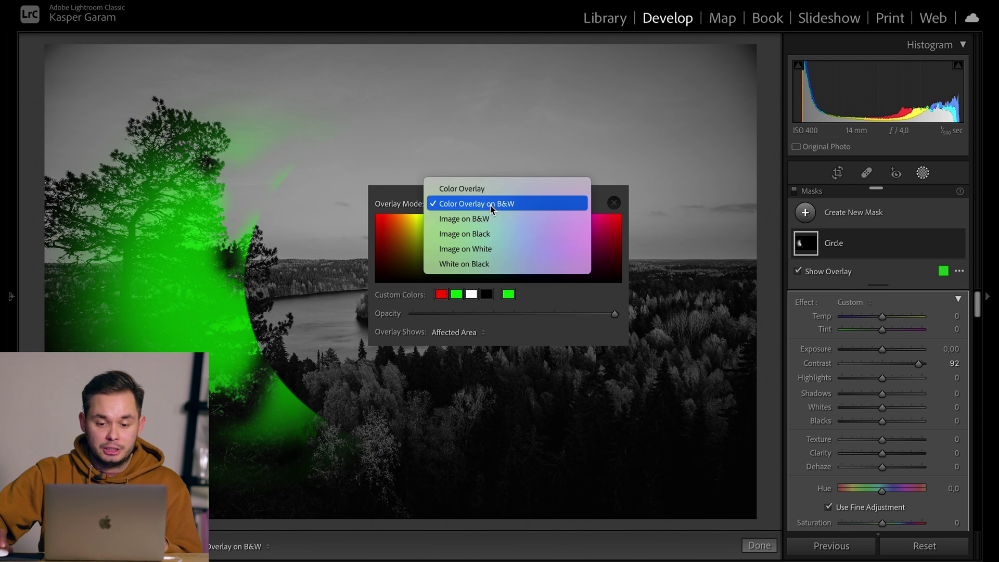
{"action": "left_click", "coordinate": [497, 252]}
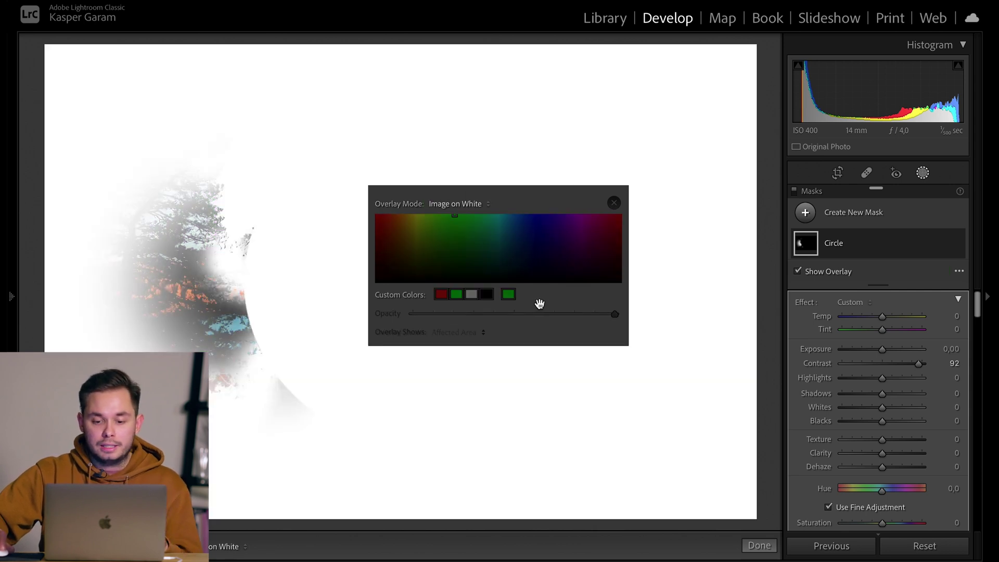
{"action": "left_click", "coordinate": [456, 203]}
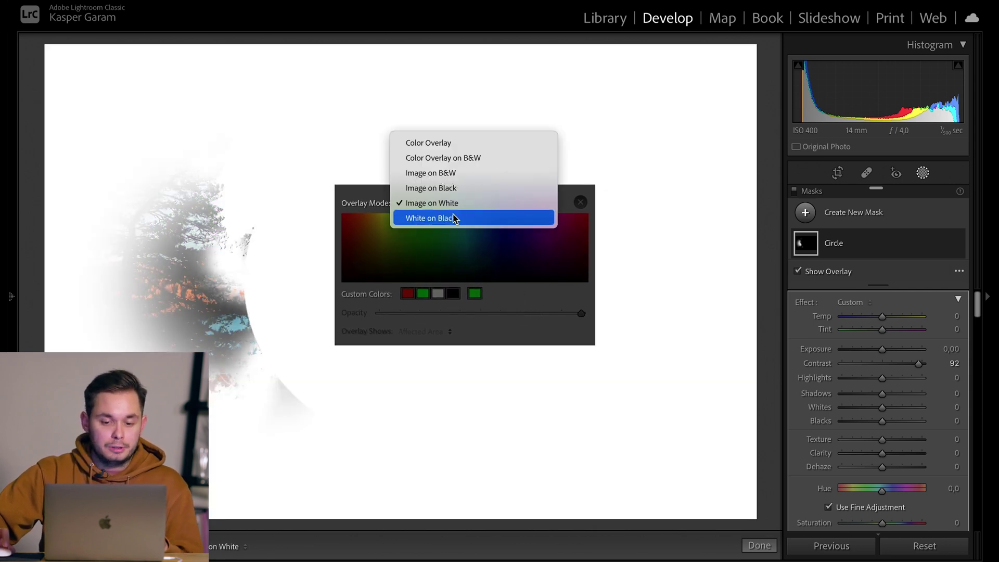
{"action": "left_click", "coordinate": [452, 217]}
{"action": "left_click_drag", "start_coordinate": [484, 197], "coordinate": [520, 197]}
{"action": "left_click", "coordinate": [471, 205]}
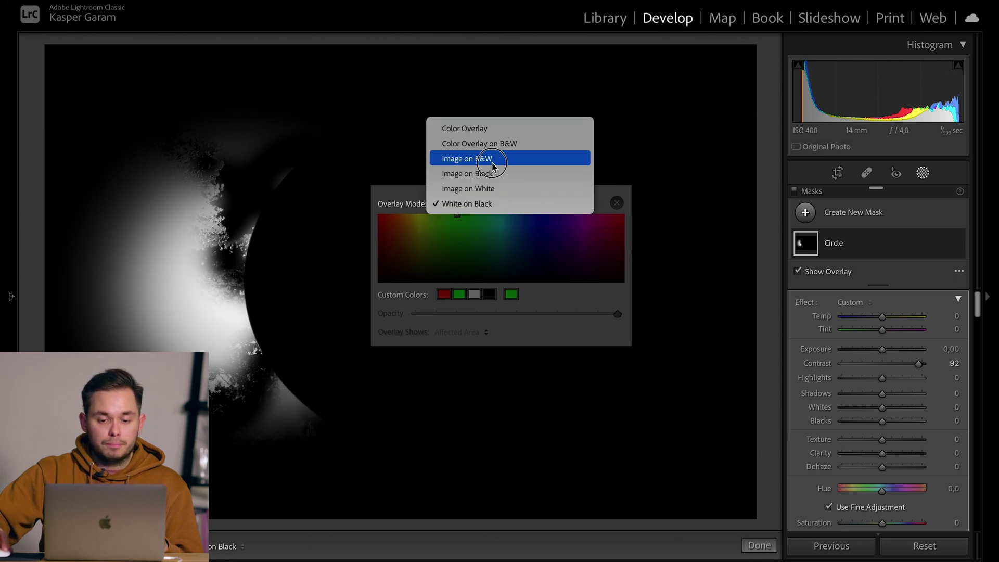
{"action": "left_click", "coordinate": [493, 159]}
Set the overlay mode back to Color Overlay and move the overlay settings dialog slightly aside.
{"action": "left_click", "coordinate": [471, 206]}
{"action": "left_click", "coordinate": [491, 196]}
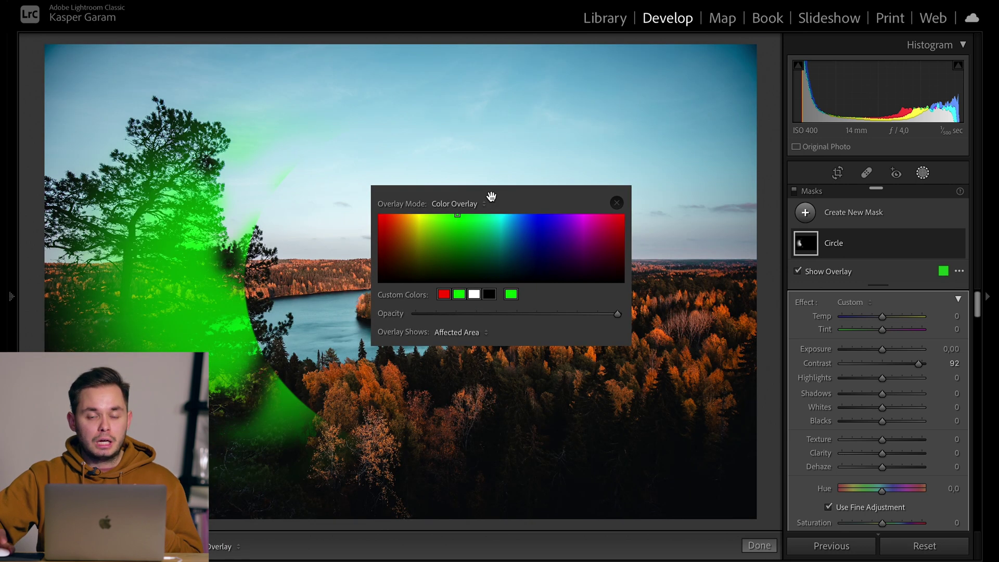
{"action": "left_click_drag", "start_coordinate": [491, 196], "coordinate": [511, 197]}
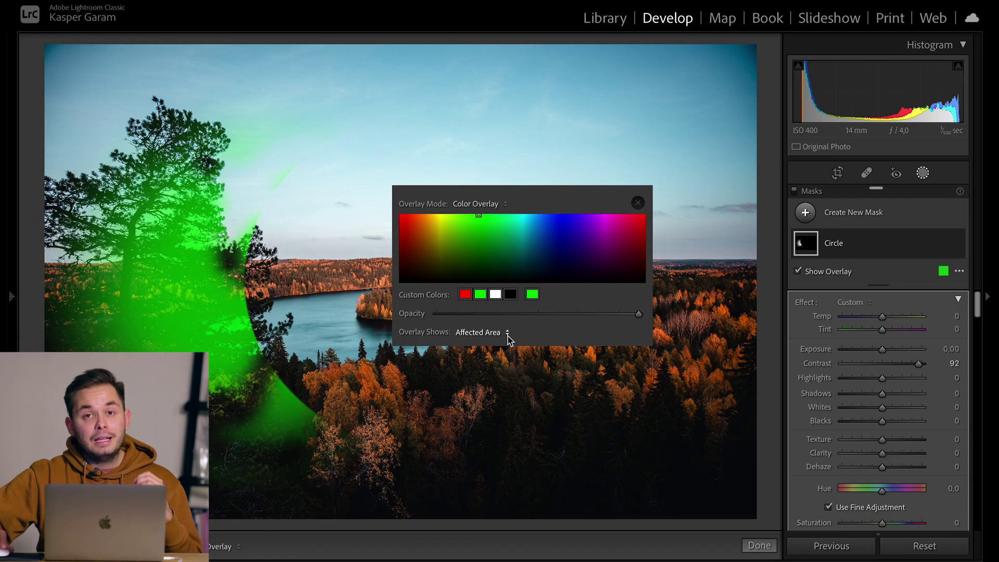
Switch the overlay to show the Unaffected Area and return it to the Affected Area.
{"action": "left_click", "coordinate": [491, 338]}
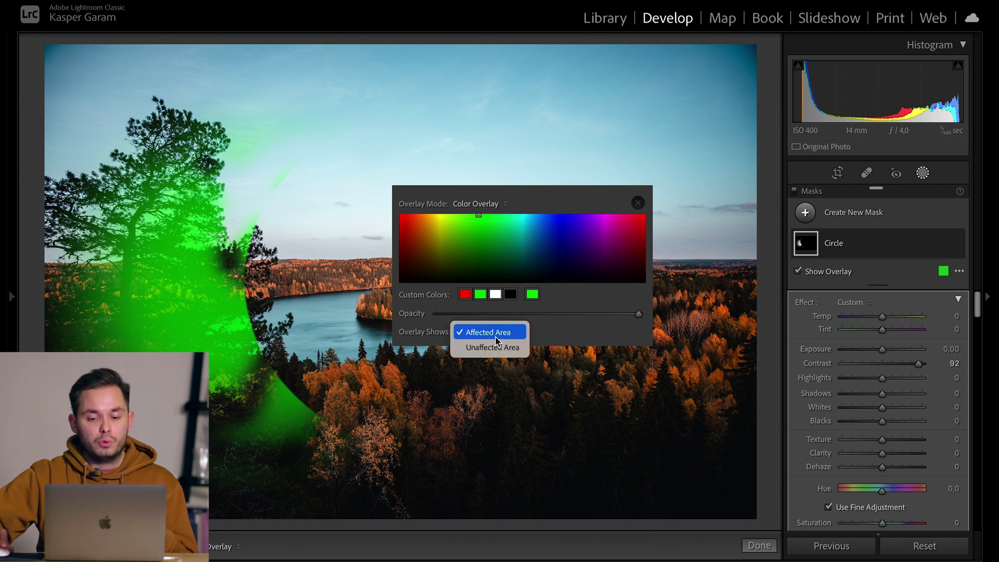
{"action": "left_click", "coordinate": [502, 347]}
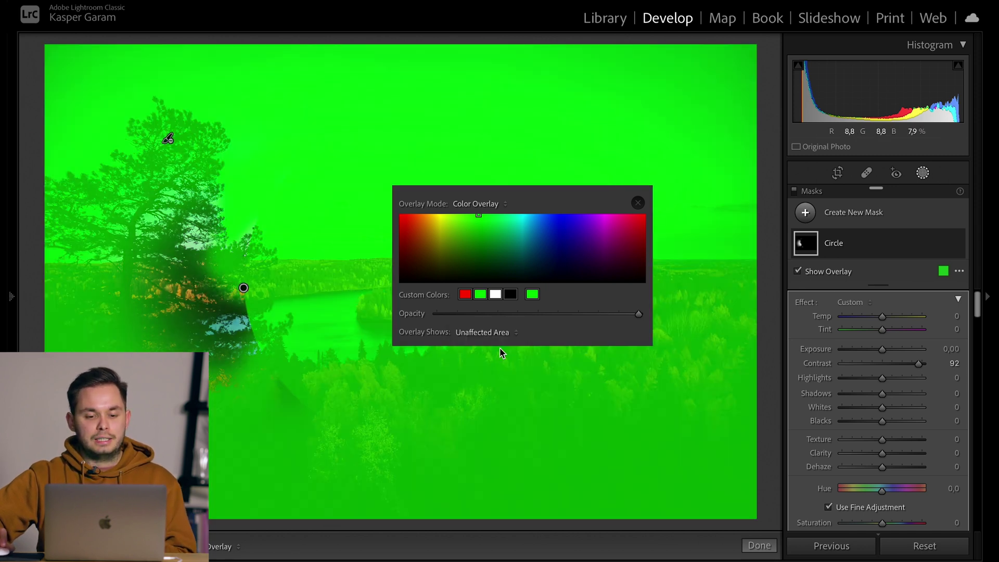
{"action": "left_click", "coordinate": [502, 333]}
{"action": "left_click", "coordinate": [497, 318]}
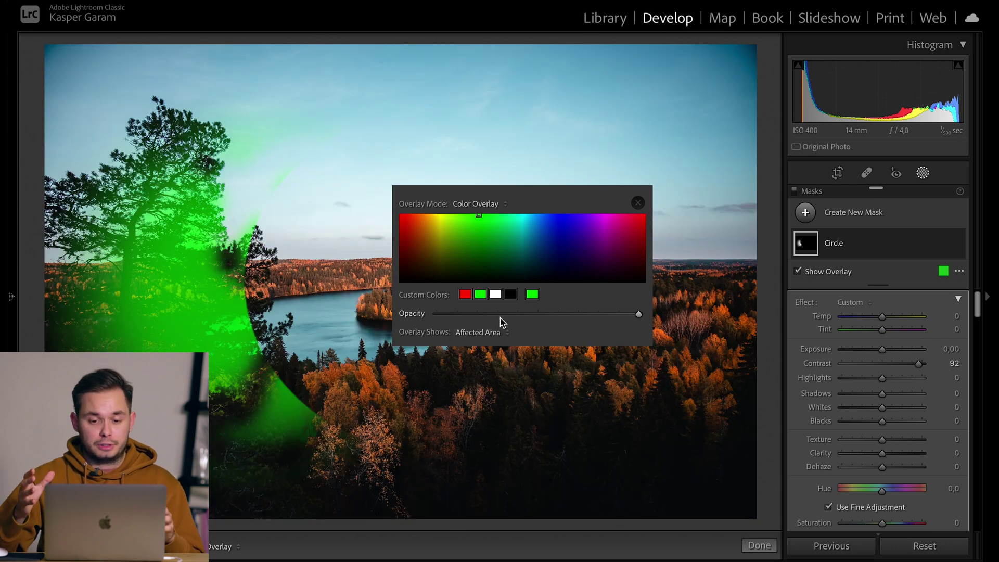
Set the Circle mask's Shadows to 63 and show the green overlay again.
{"action": "left_click", "coordinate": [832, 245]}
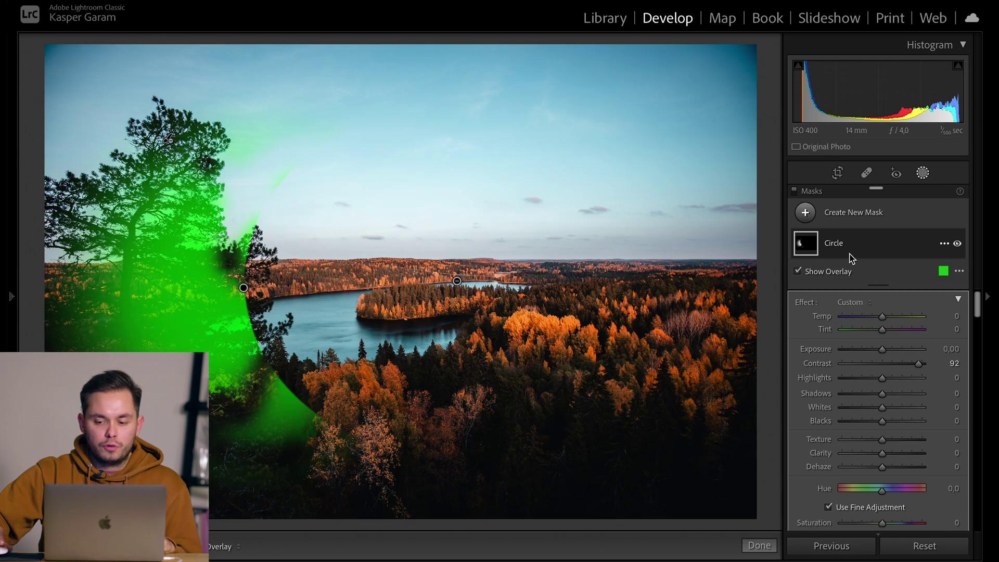
{"action": "scroll", "coordinate": [876, 411], "scroll_direction": "down", "scroll_amount": 1}
{"action": "left_click_drag", "start_coordinate": [882, 382], "coordinate": [922, 392]}
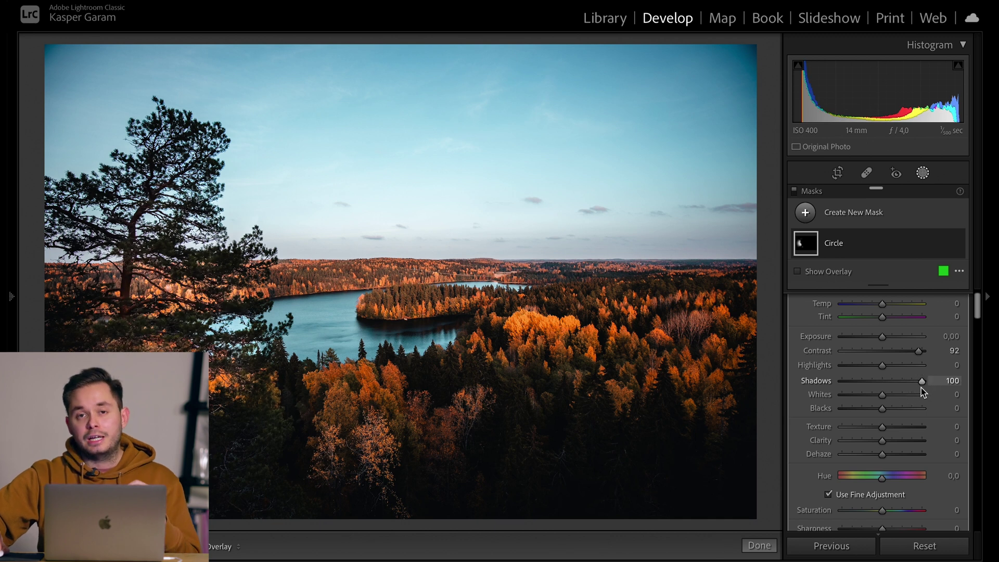
{"action": "mouse_move", "coordinate": [921, 388]}
{"action": "left_mouse_down"}
{"action": "mouse_move", "coordinate": [850, 387]}
{"action": "mouse_move", "coordinate": [902, 389]}
{"action": "left_mouse_up"}
{"action": "key", "text": "o"}
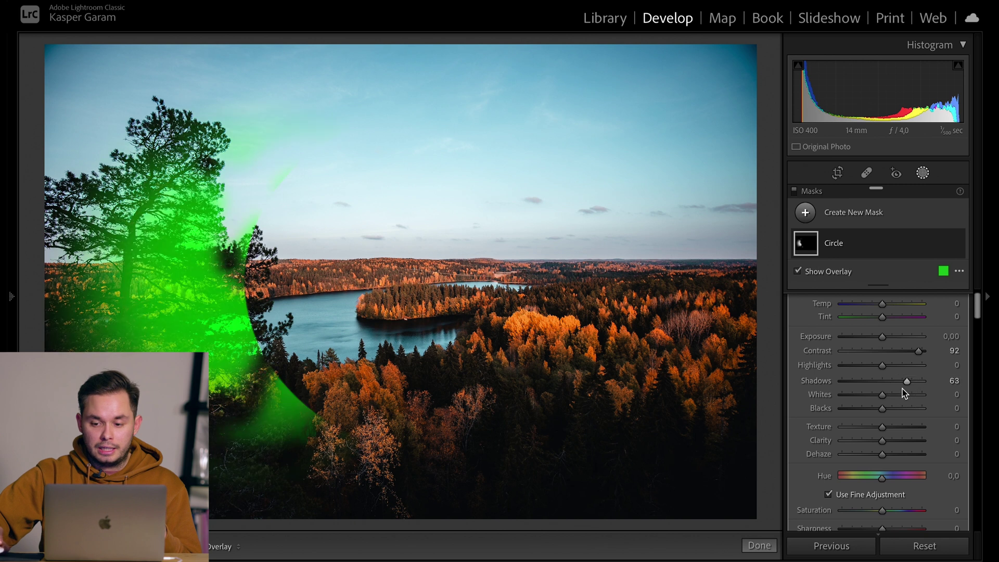
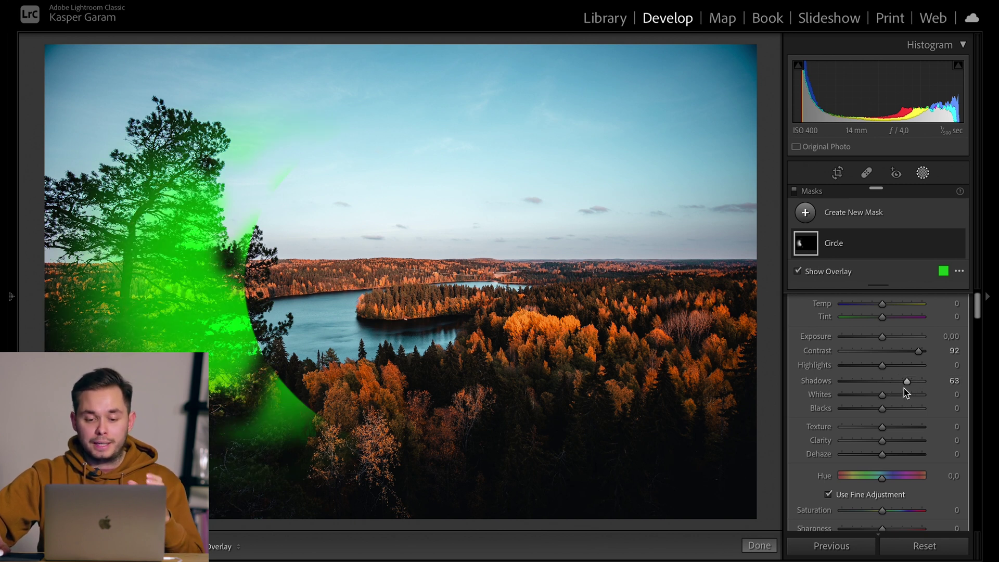
{"action": "scroll", "coordinate": [904, 388], "scroll_direction": "up", "scroll_amount": 2}
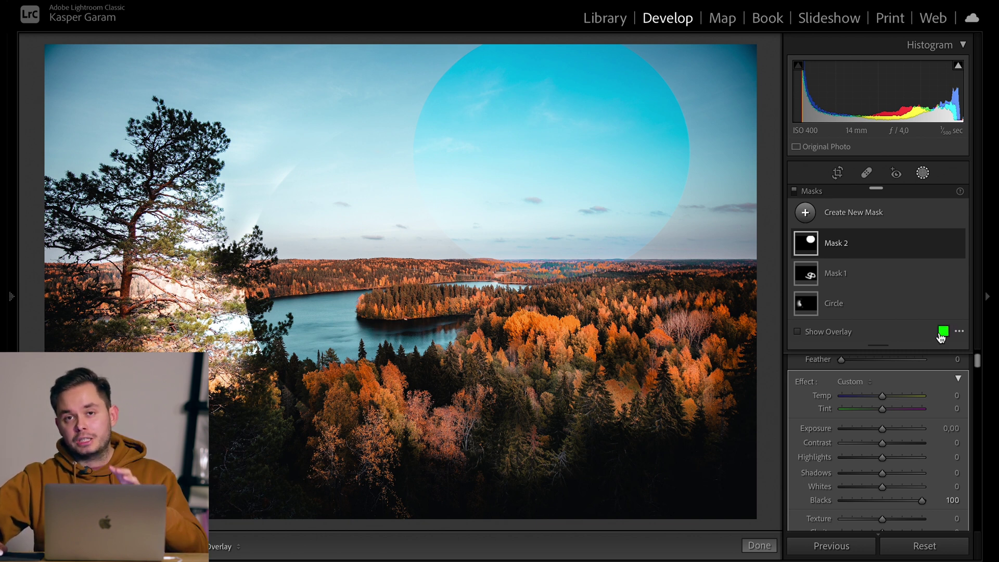
Toggle the Circle mask's visibility off and on, and hide Circle, Mask 1 and Mask 2.
{"action": "mouse_move", "coordinate": [946, 244]}
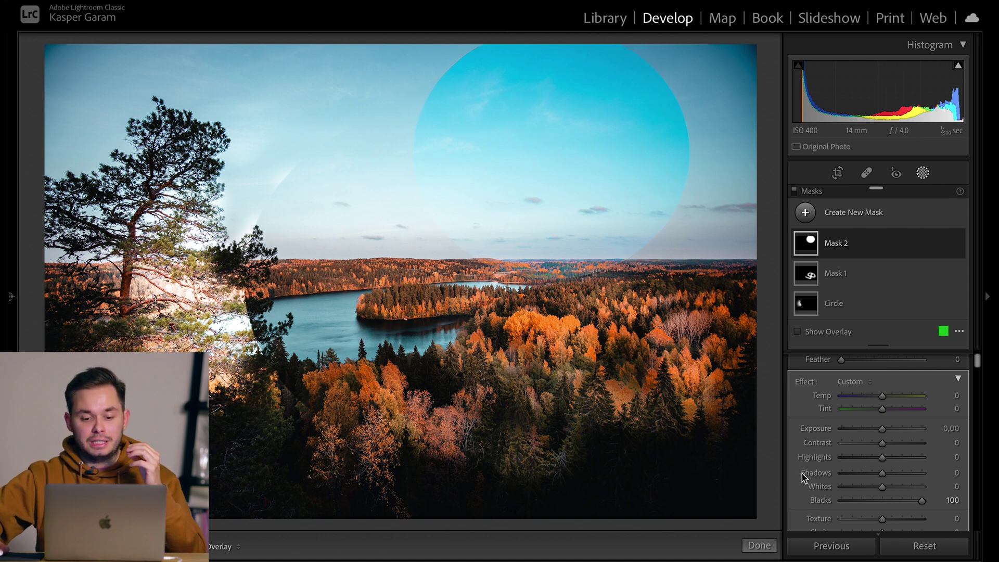
{"action": "left_click", "coordinate": [884, 306]}
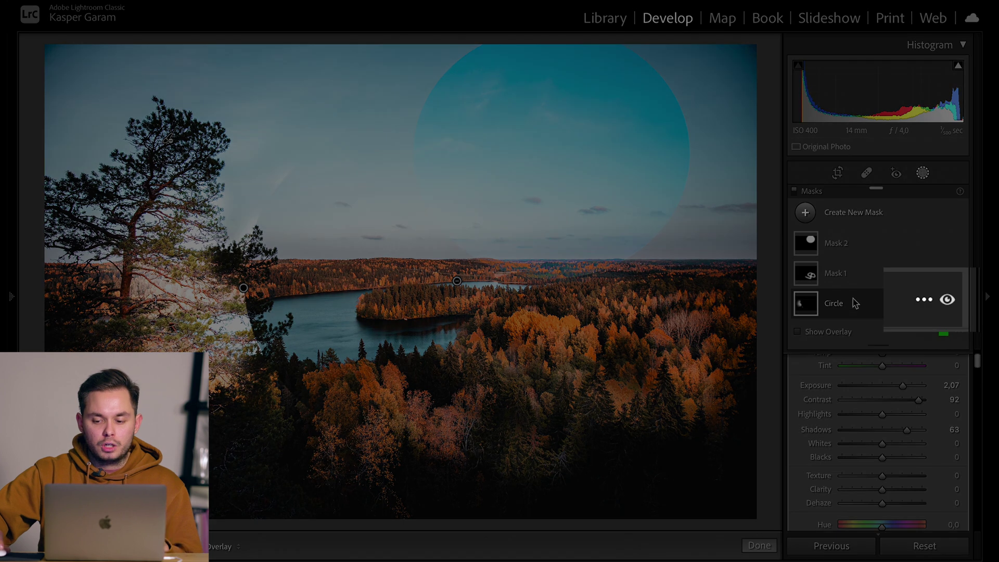
{"action": "left_click", "coordinate": [957, 305]}
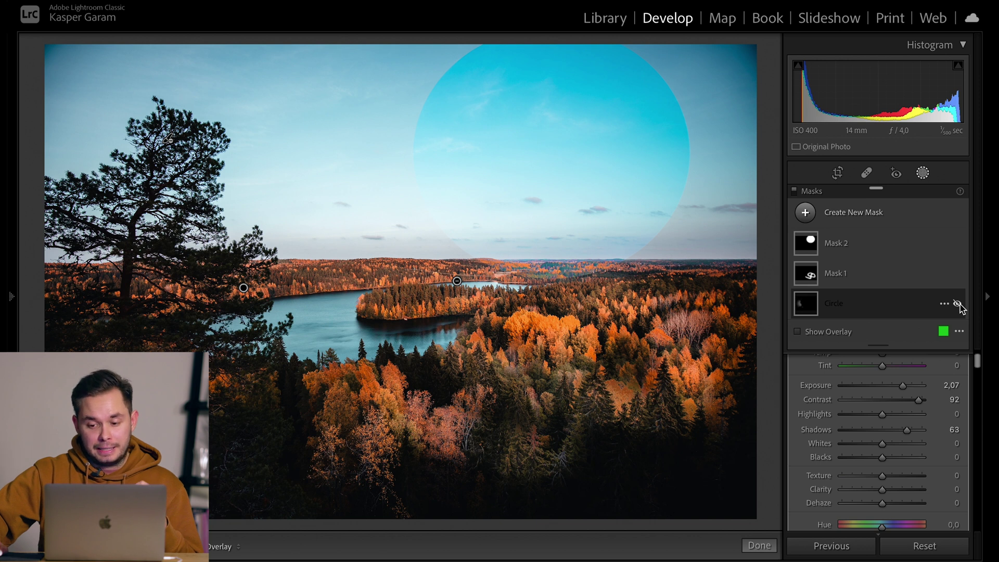
{"action": "left_click", "coordinate": [957, 305]}
{"action": "left_click", "coordinate": [957, 304]}
{"action": "left_click", "coordinate": [957, 275]}
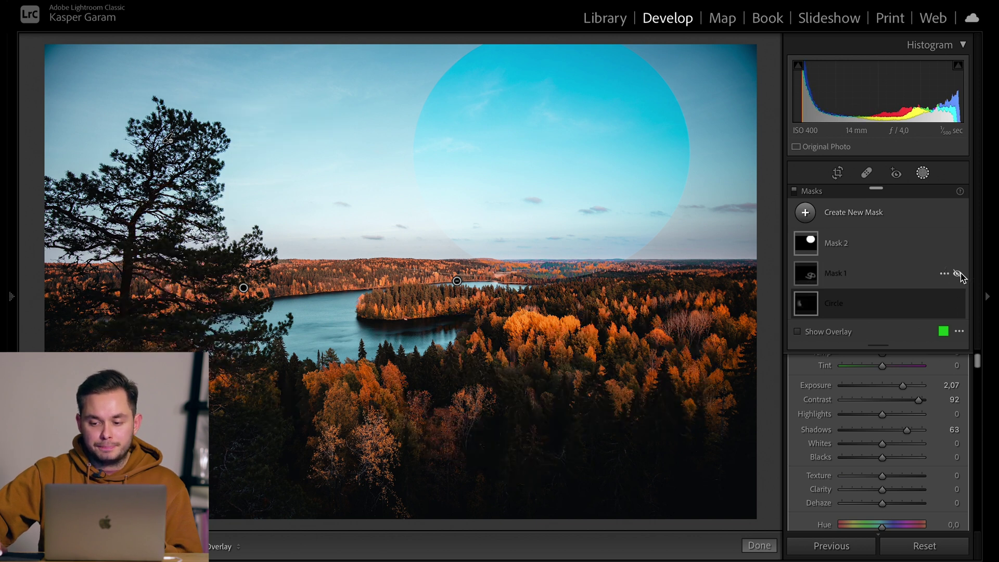
{"action": "left_click", "coordinate": [958, 244]}
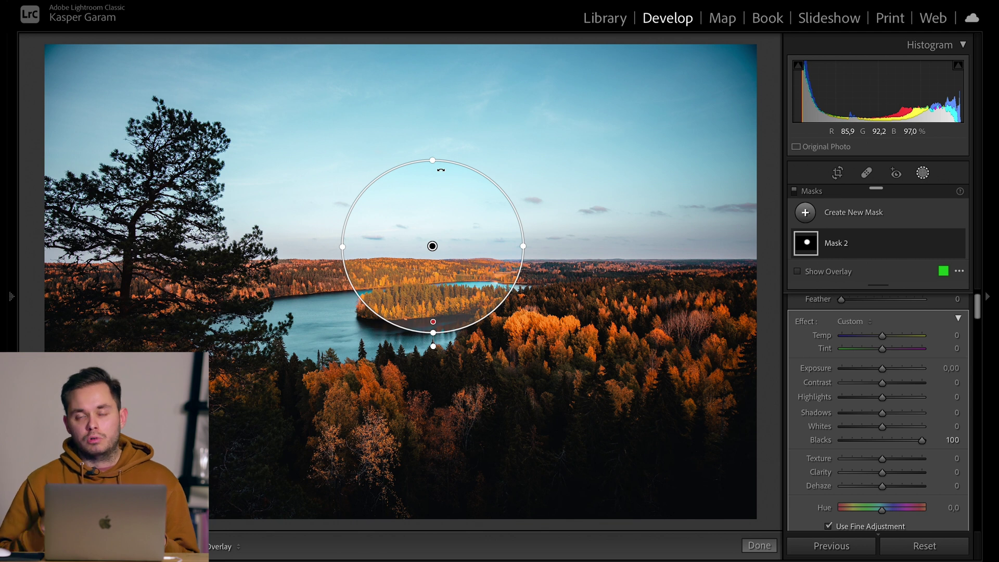
Enlarge Mask 2's radial gradient in height and width around the lake and horizon, and increase its feather.
{"action": "left_click_drag", "start_coordinate": [432, 160], "coordinate": [432, 114]}
{"action": "left_click_drag", "start_coordinate": [528, 246], "coordinate": [588, 245]}
{"action": "mouse_move", "coordinate": [432, 393]}
{"action": "left_mouse_down"}
{"action": "mouse_move", "coordinate": [602, 363]}
{"action": "mouse_move", "coordinate": [423, 391]}
{"action": "left_mouse_up"}
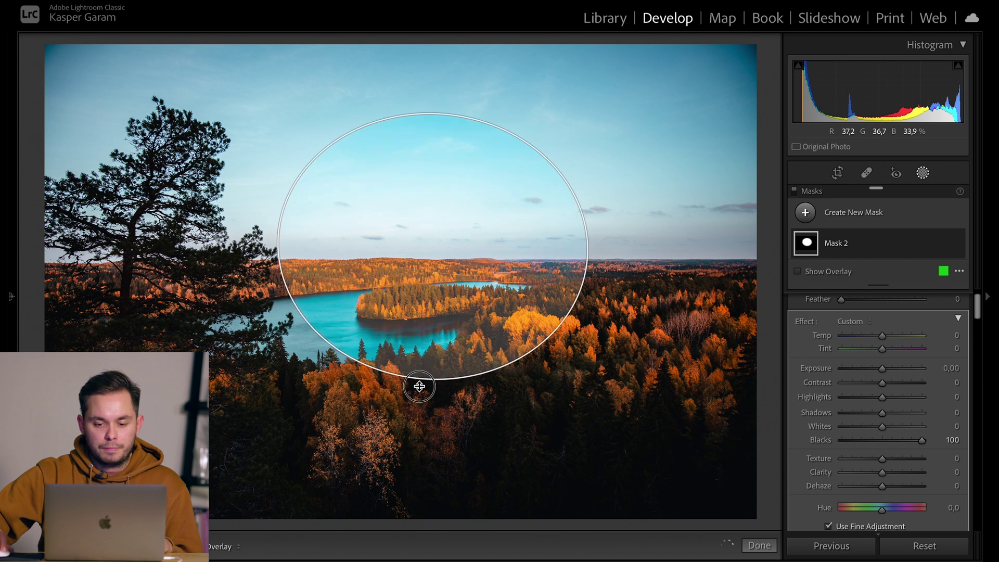
{"action": "left_click_drag", "start_coordinate": [421, 379], "coordinate": [422, 301]}
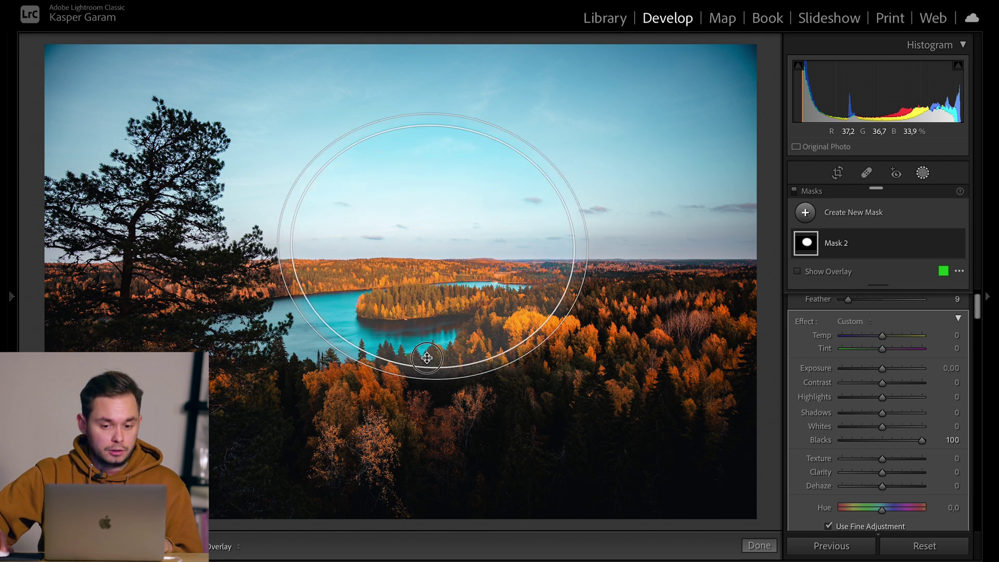
Create a Brush mask with Density 30, paint it from the sky down across the forest, and hide its overlay.
{"action": "left_click", "coordinate": [806, 212]}
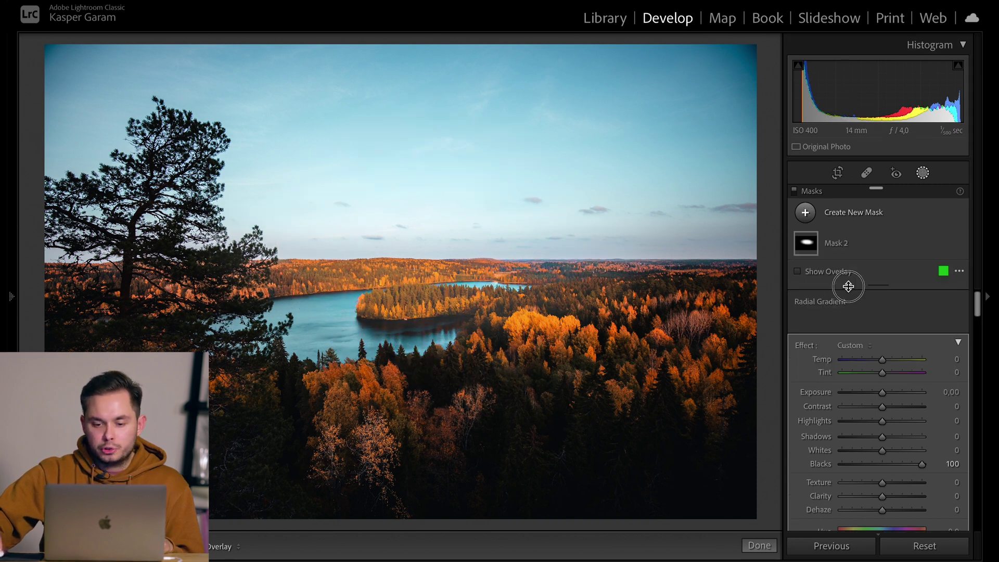
{"action": "left_click", "coordinate": [847, 287]}
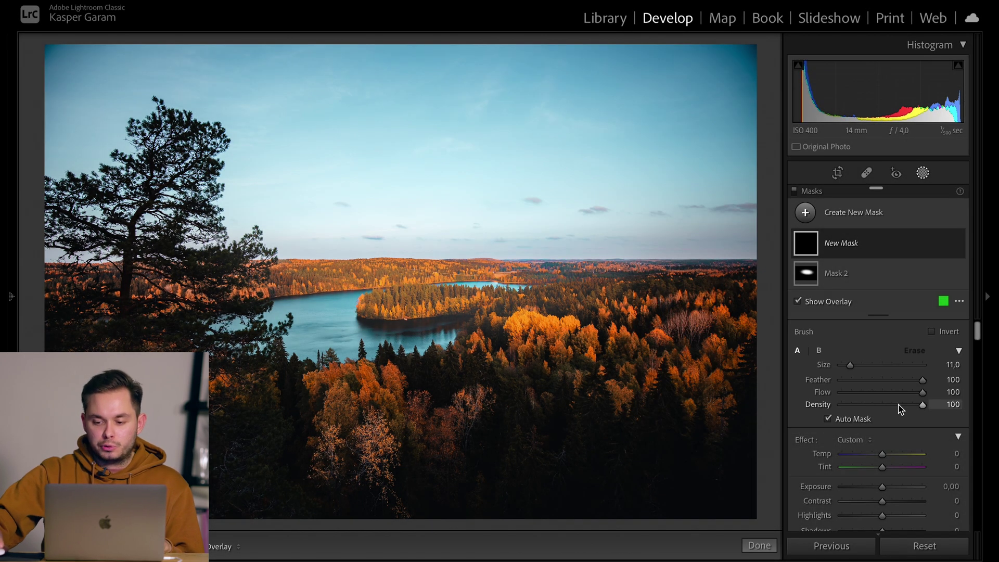
{"action": "mouse_move", "coordinate": [922, 408]}
{"action": "left_mouse_down"}
{"action": "mouse_move", "coordinate": [856, 414]}
{"action": "mouse_move", "coordinate": [865, 414]}
{"action": "left_mouse_up"}
{"action": "mouse_move", "coordinate": [612, 229]}
{"action": "left_mouse_down"}
{"action": "mouse_move", "coordinate": [571, 288]}
{"action": "mouse_move", "coordinate": [523, 412]}
{"action": "mouse_move", "coordinate": [671, 340]}
{"action": "mouse_move", "coordinate": [582, 416]}
{"action": "mouse_move", "coordinate": [494, 446]}
{"action": "left_mouse_up"}
{"action": "scroll", "coordinate": [884, 390], "scroll_direction": "down", "scroll_amount": 1}
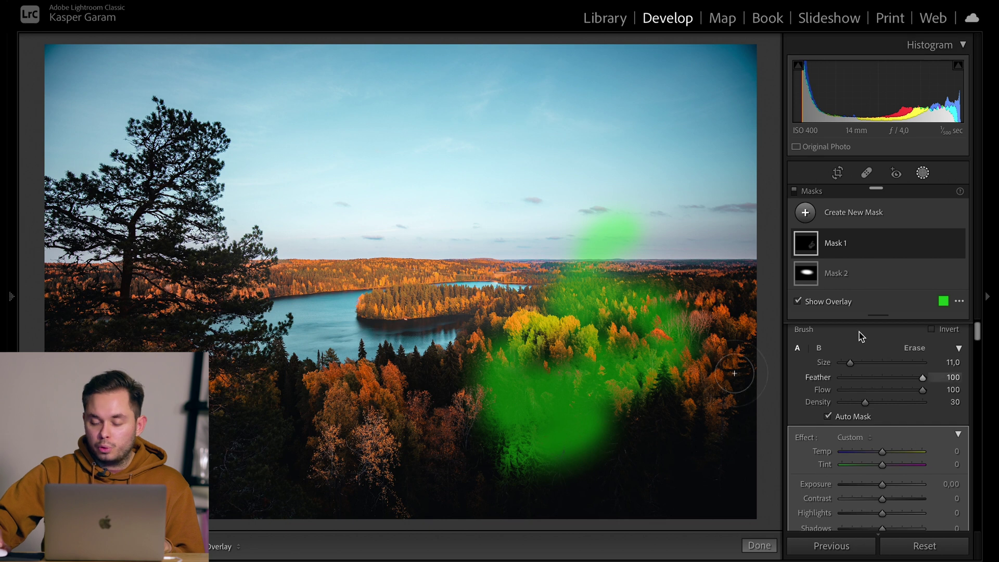
{"action": "left_click", "coordinate": [835, 302]}
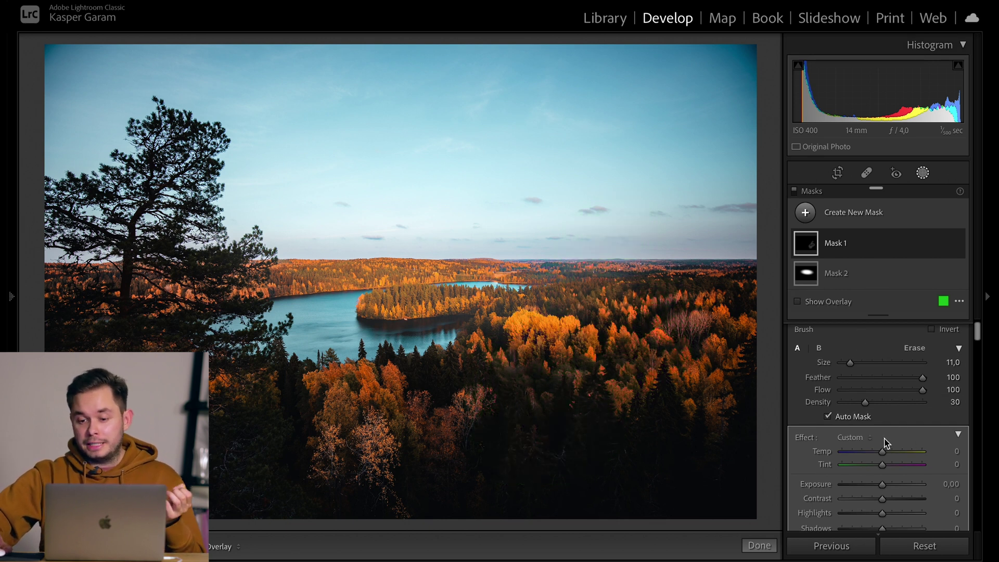
Create a Color Range mask, sample the blue sky, and set Refine to 30.
{"action": "left_click", "coordinate": [805, 212]}
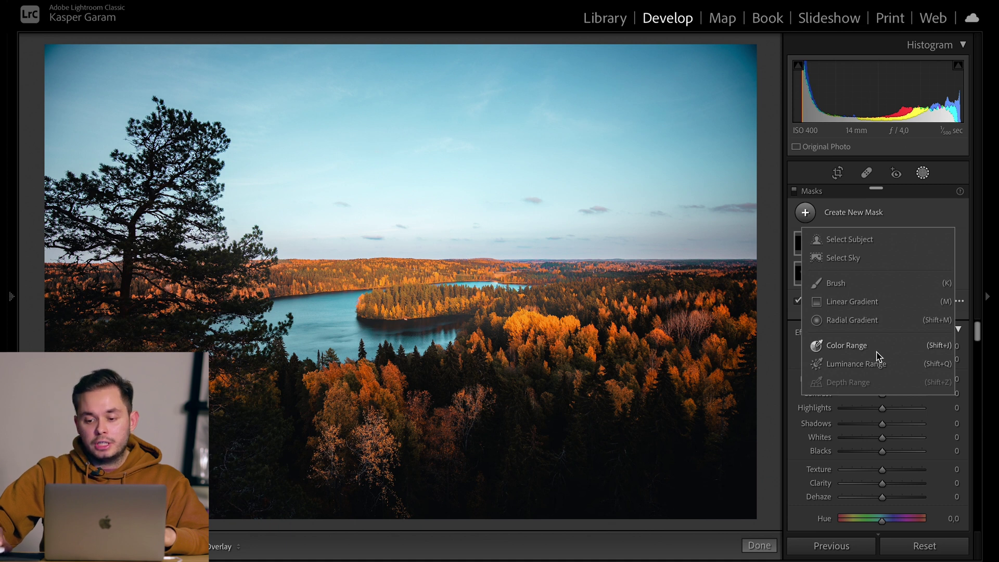
{"action": "left_click", "coordinate": [847, 346]}
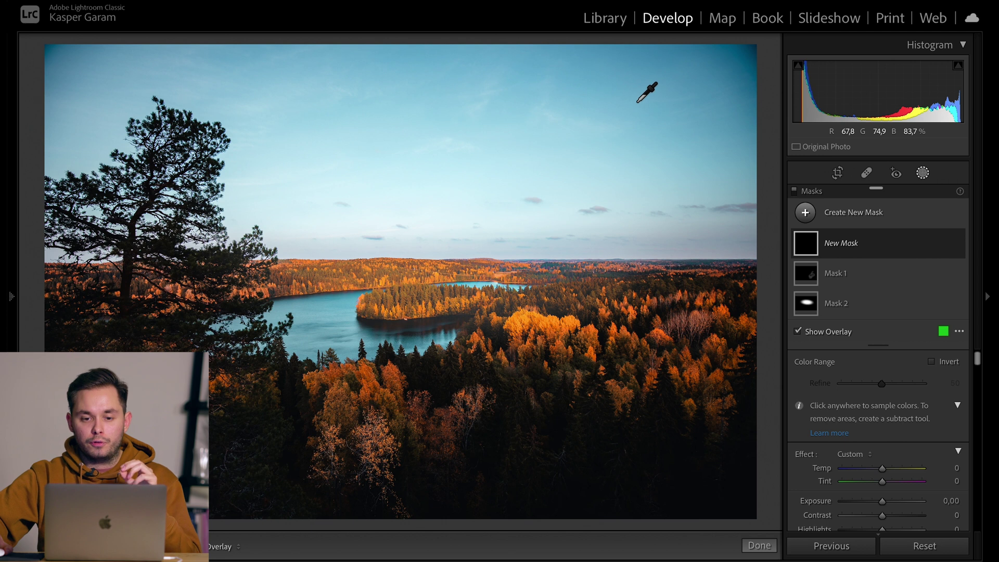
{"action": "left_click_drag", "start_coordinate": [648, 89], "coordinate": [606, 125]}
{"action": "mouse_move", "coordinate": [559, 158]}
{"action": "left_mouse_down"}
{"action": "mouse_move", "coordinate": [575, 151]}
{"action": "mouse_move", "coordinate": [532, 149]}
{"action": "mouse_move", "coordinate": [544, 146]}
{"action": "left_mouse_up"}
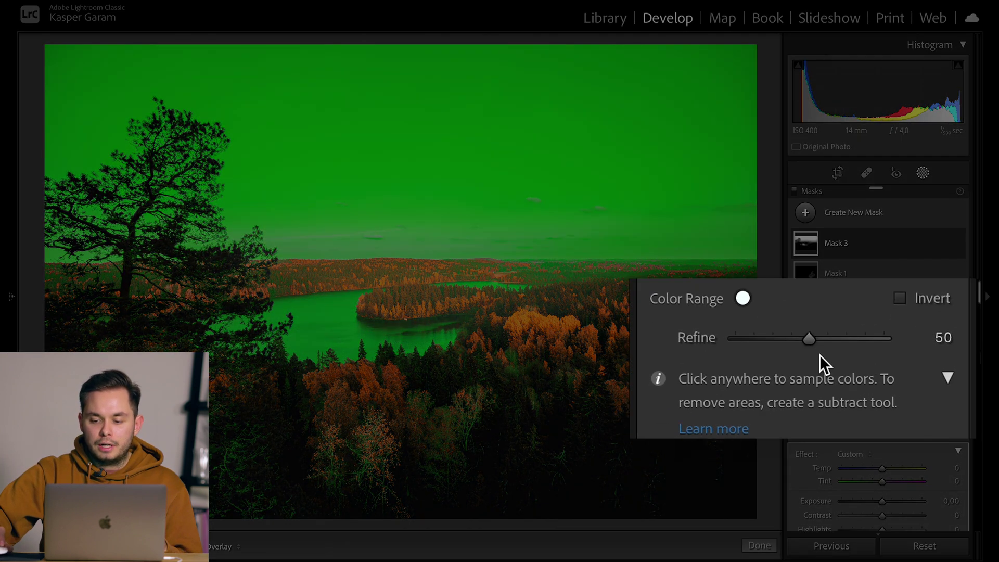
{"action": "left_click_drag", "start_coordinate": [807, 339], "coordinate": [776, 352]}
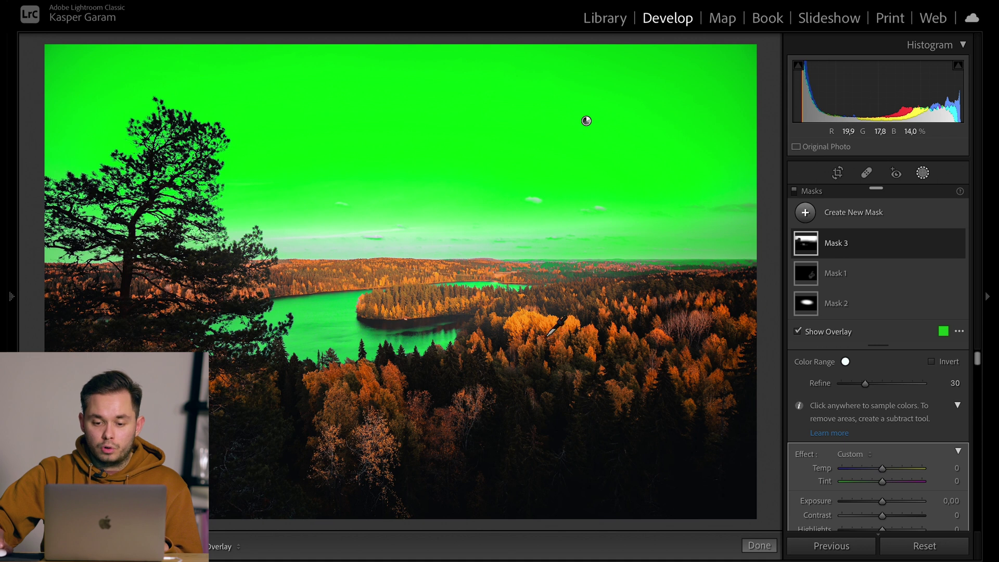
Resample Mask 3's color range from the bright orange trees, raise Refine to 85 and lower it again, and hide the overlay.
{"action": "left_click", "coordinate": [555, 322]}
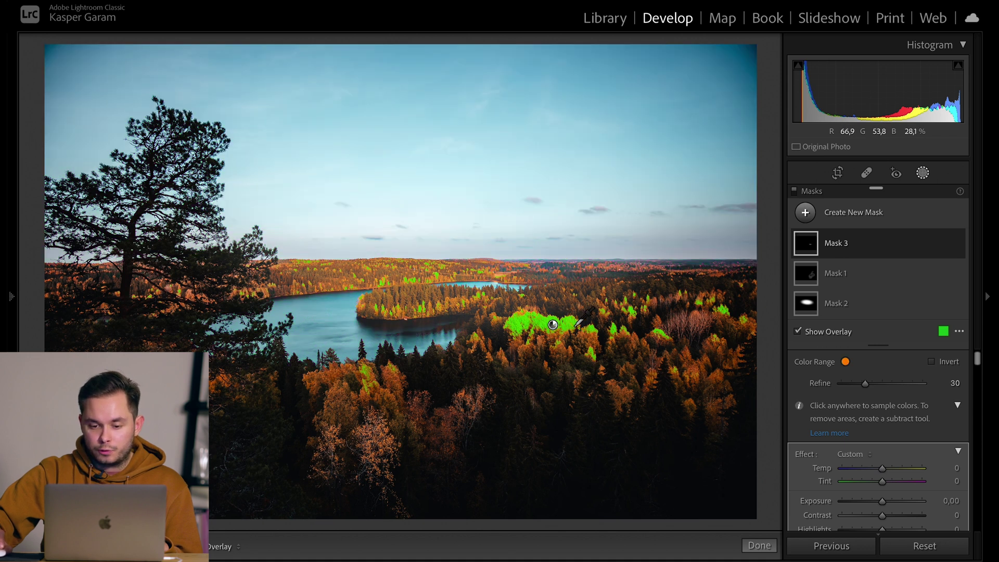
{"action": "left_click_drag", "start_coordinate": [866, 383], "coordinate": [912, 392]}
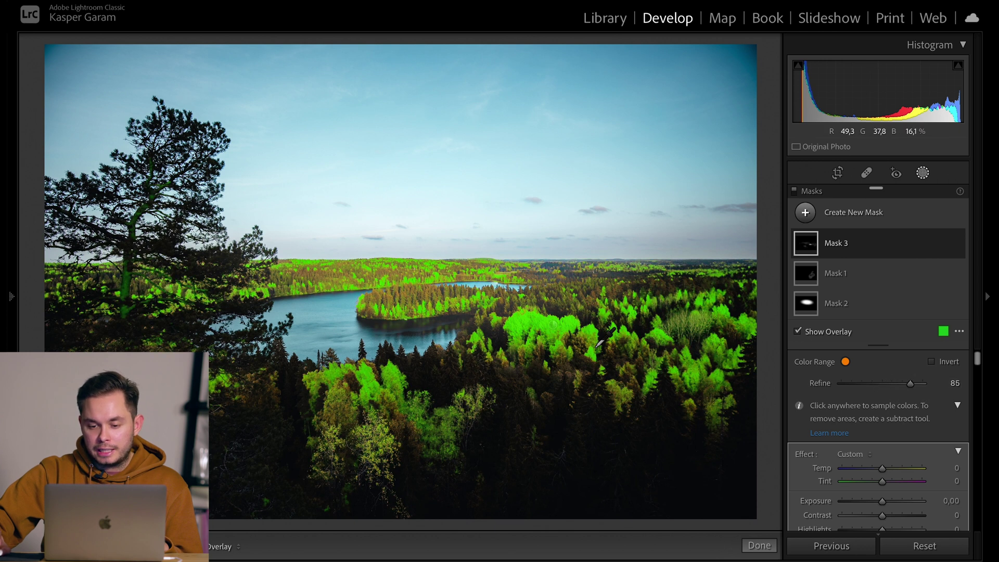
{"action": "left_click", "coordinate": [532, 323]}
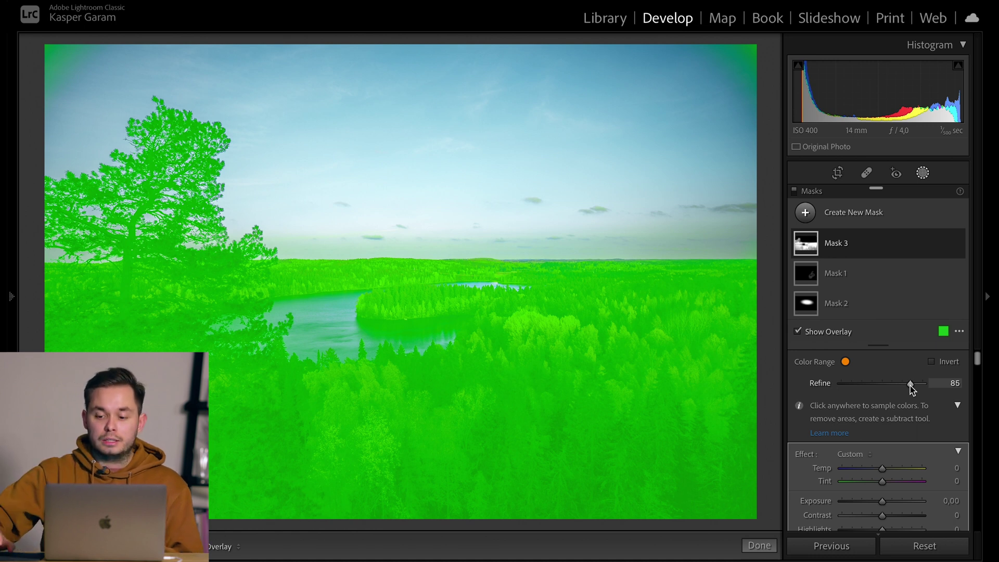
{"action": "left_click_drag", "start_coordinate": [912, 389], "coordinate": [872, 385]}
{"action": "left_click", "coordinate": [834, 331]}
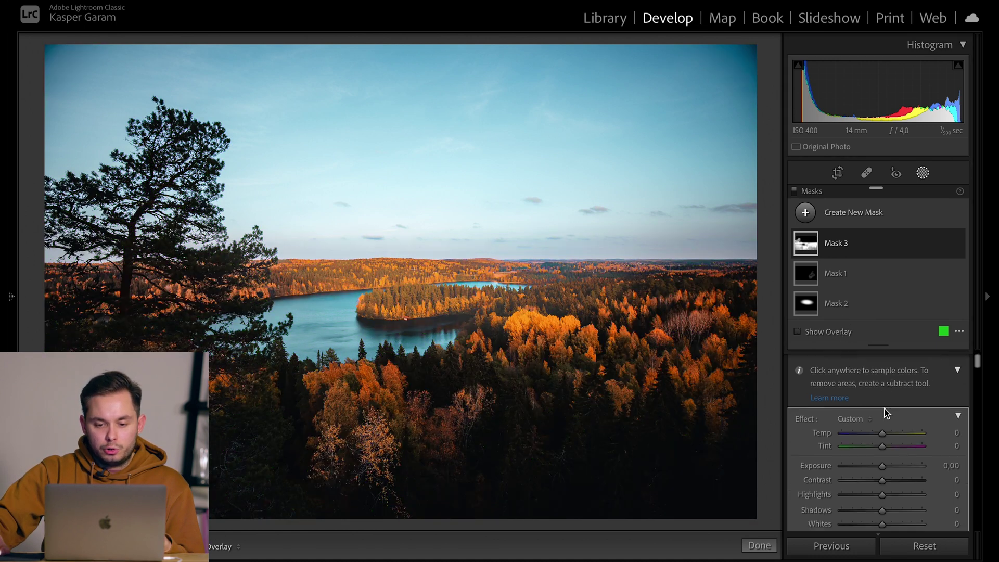
Set Mask 3's Contrast to 100 and its Saturation to -100.
{"action": "scroll", "coordinate": [895, 429], "scroll_direction": "down", "scroll_amount": 2}
{"action": "left_click_drag", "start_coordinate": [883, 390], "coordinate": [923, 390]}
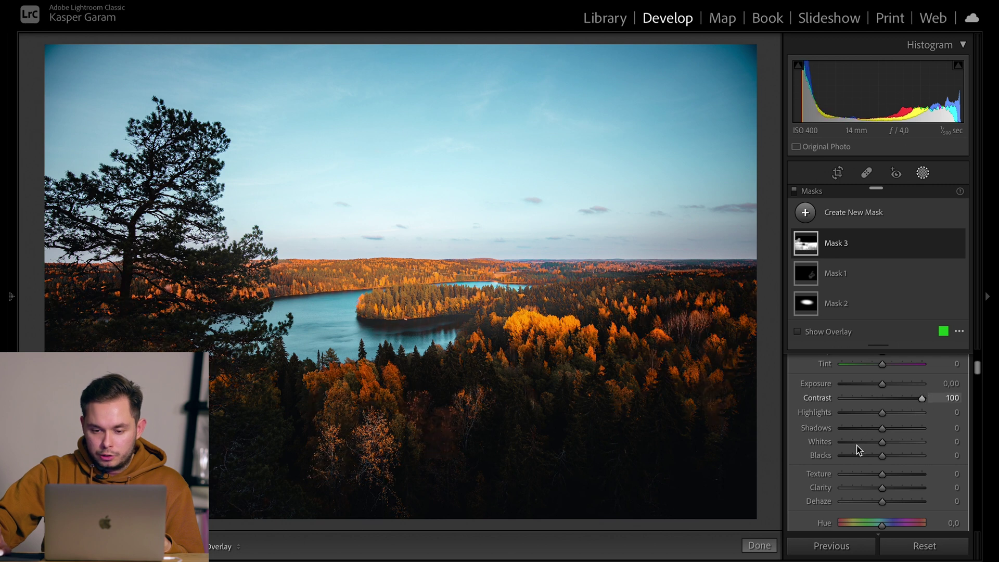
{"action": "scroll", "coordinate": [867, 458], "scroll_direction": "down", "scroll_amount": 2}
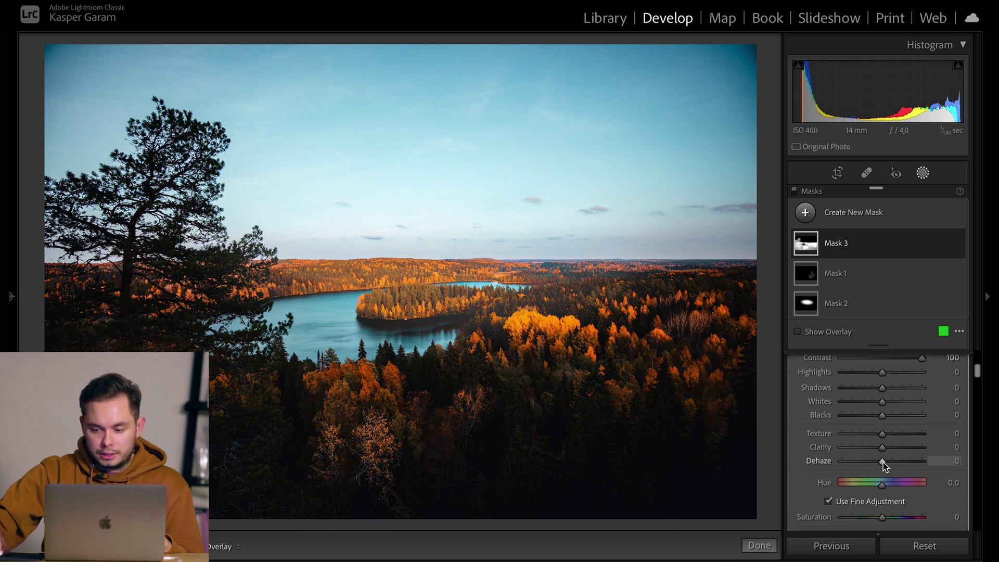
{"action": "scroll", "coordinate": [884, 468], "scroll_direction": "down", "scroll_amount": 1}
{"action": "left_click_drag", "start_coordinate": [878, 482], "coordinate": [798, 488]}
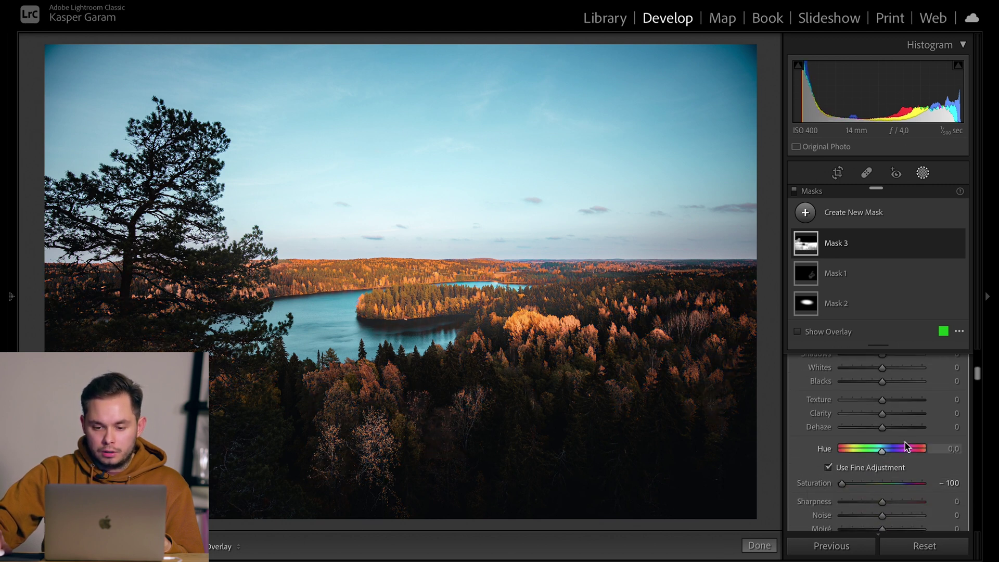
Create a Luminance Range mask and narrow its range to 0/34 at the dark end and 60/94 at the bright end.
{"action": "left_click", "coordinate": [805, 212]}
{"action": "left_click", "coordinate": [879, 368]}
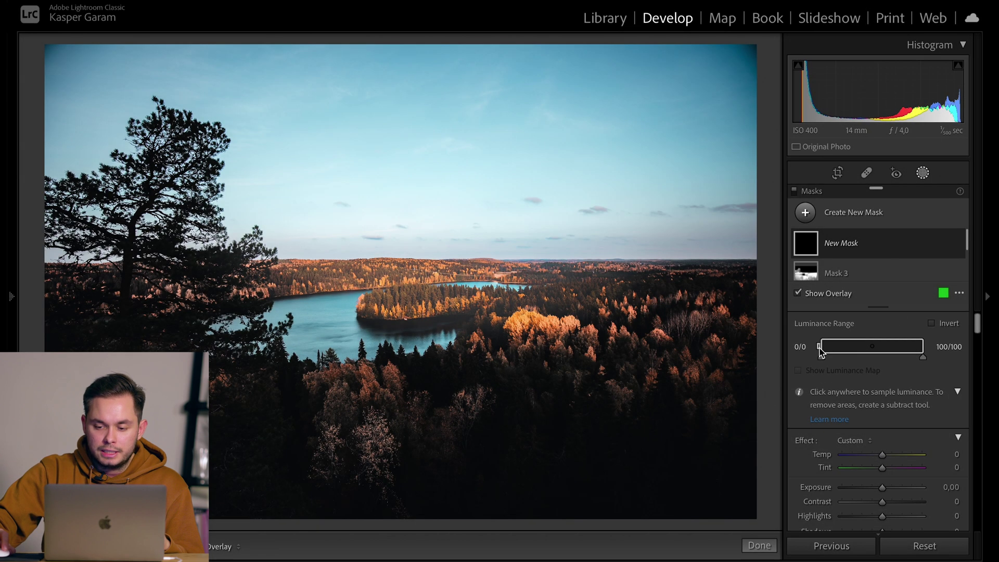
{"action": "left_click_drag", "start_coordinate": [820, 351], "coordinate": [863, 352]}
{"action": "mouse_move", "coordinate": [926, 352]}
{"action": "left_mouse_down"}
{"action": "mouse_move", "coordinate": [891, 346]}
{"action": "mouse_move", "coordinate": [925, 365]}
{"action": "mouse_move", "coordinate": [885, 357]}
{"action": "mouse_move", "coordinate": [901, 369]}
{"action": "mouse_move", "coordinate": [925, 364]}
{"action": "left_mouse_up"}
{"action": "left_click_drag", "start_coordinate": [838, 358], "coordinate": [871, 354]}
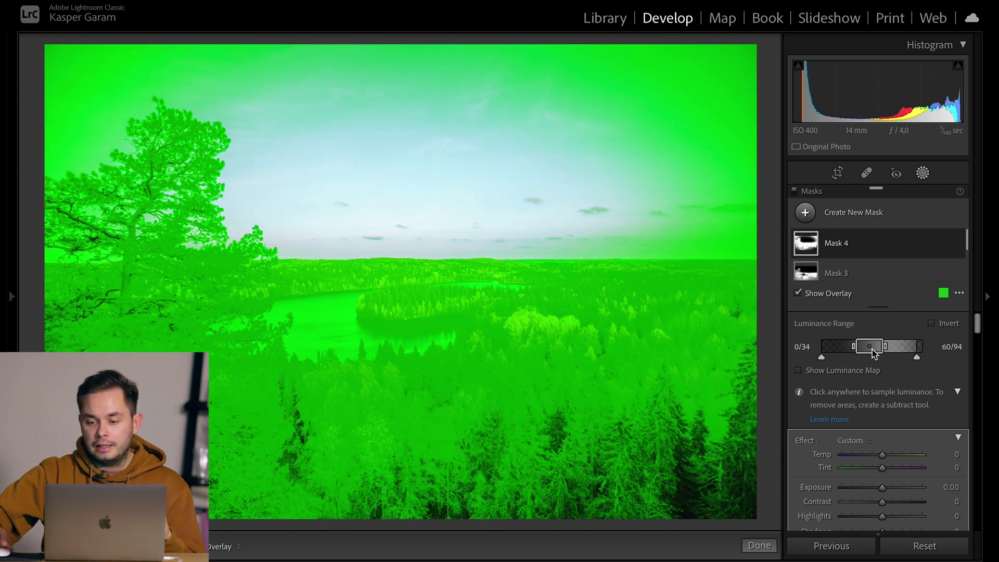
Remove the falloff at the dark end, set the luminance range to 32/32 and 54/100, and hide the overlay.
{"action": "left_click_drag", "start_coordinate": [821, 357], "coordinate": [857, 359]}
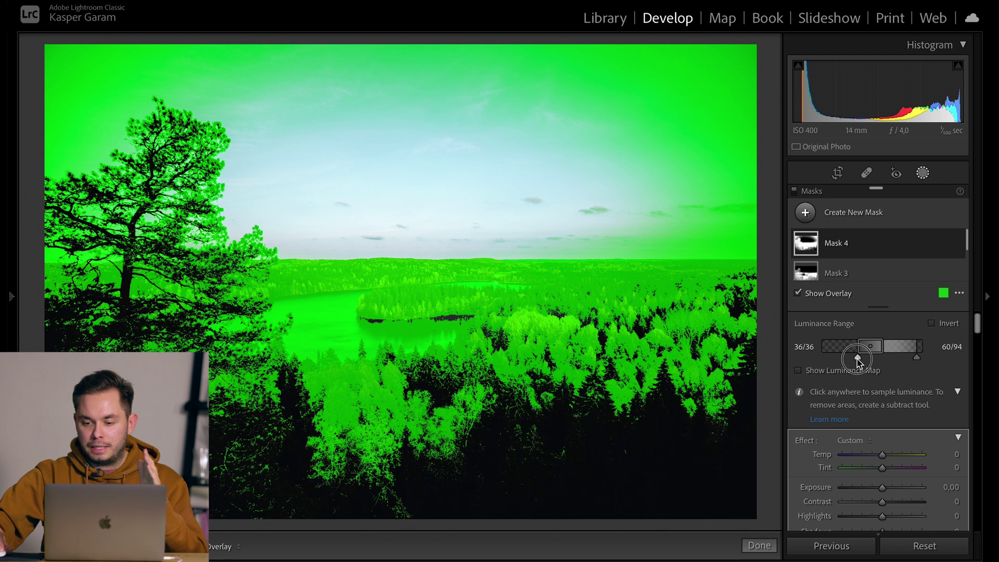
{"action": "left_click_drag", "start_coordinate": [870, 346], "coordinate": [925, 364]}
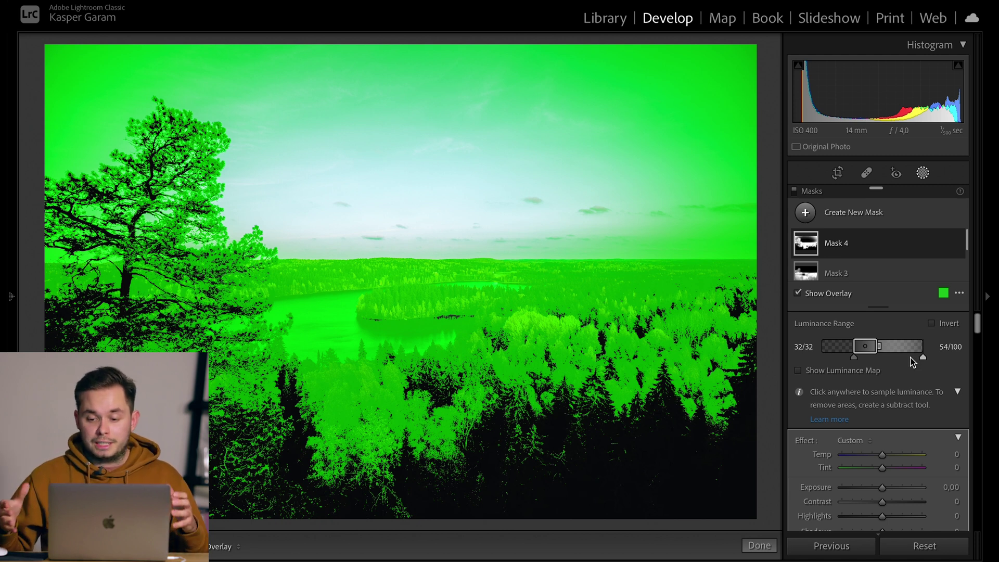
{"action": "key", "text": "o"}
{"action": "scroll", "coordinate": [890, 417], "scroll_direction": "down", "scroll_amount": 10}
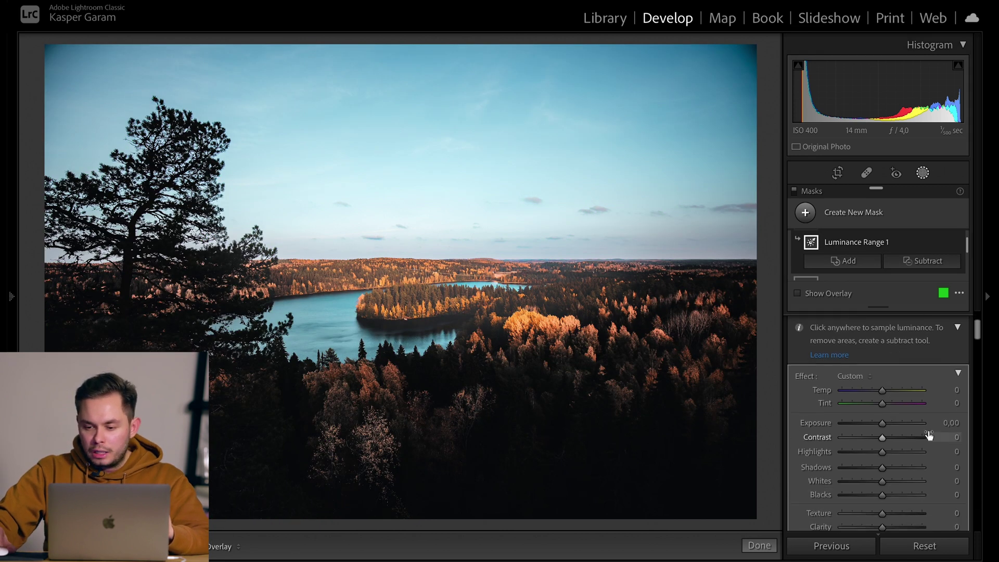
{"action": "scroll", "coordinate": [917, 432], "scroll_direction": "down", "scroll_amount": 1}
{"action": "scroll", "coordinate": [916, 432], "scroll_direction": "up", "scroll_amount": 1}
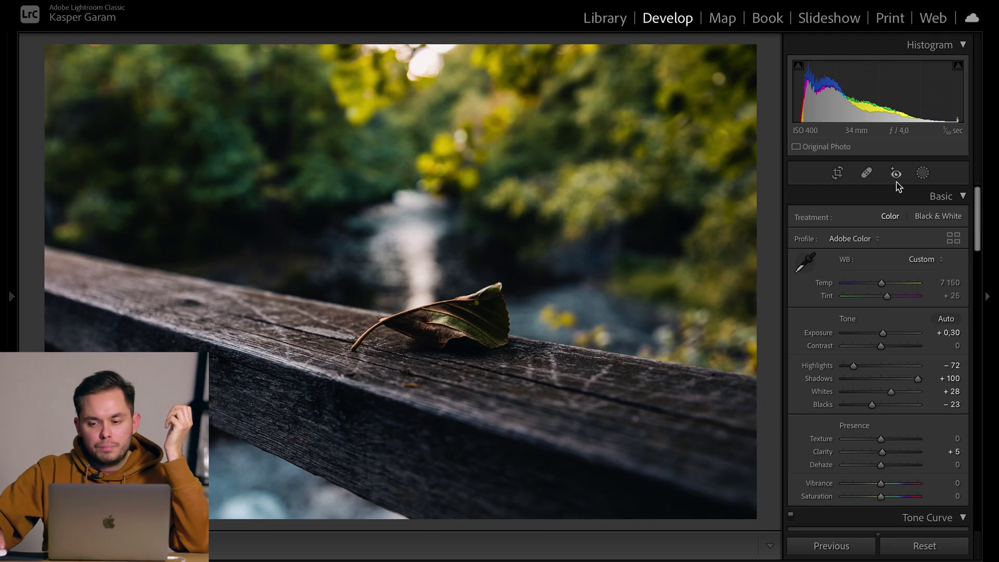
Add a Select Subject mask for the leaf on the wooden railing and hide its overlay.
{"action": "left_click", "coordinate": [922, 172]}
{"action": "left_click", "coordinate": [809, 218]}
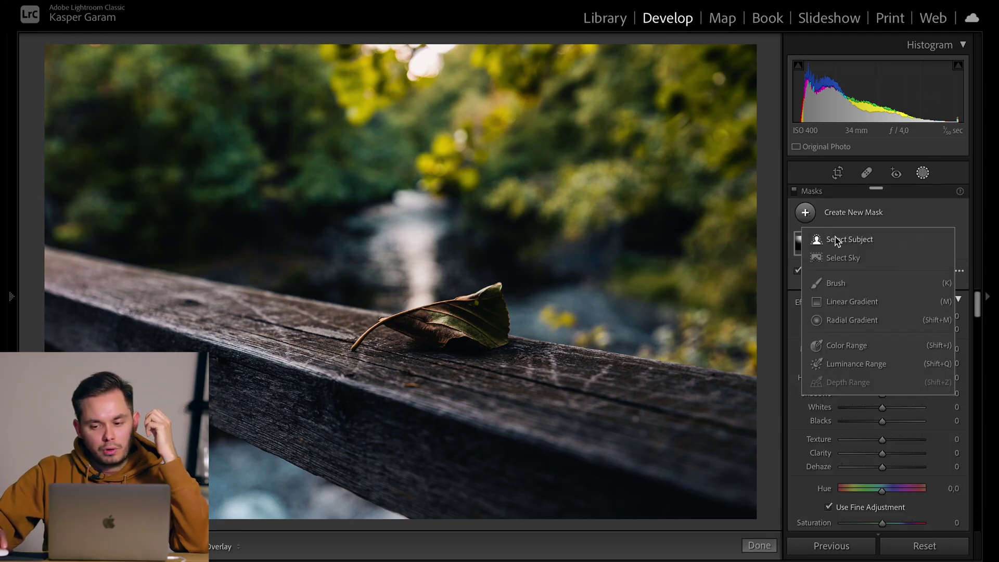
{"action": "left_click", "coordinate": [838, 241]}
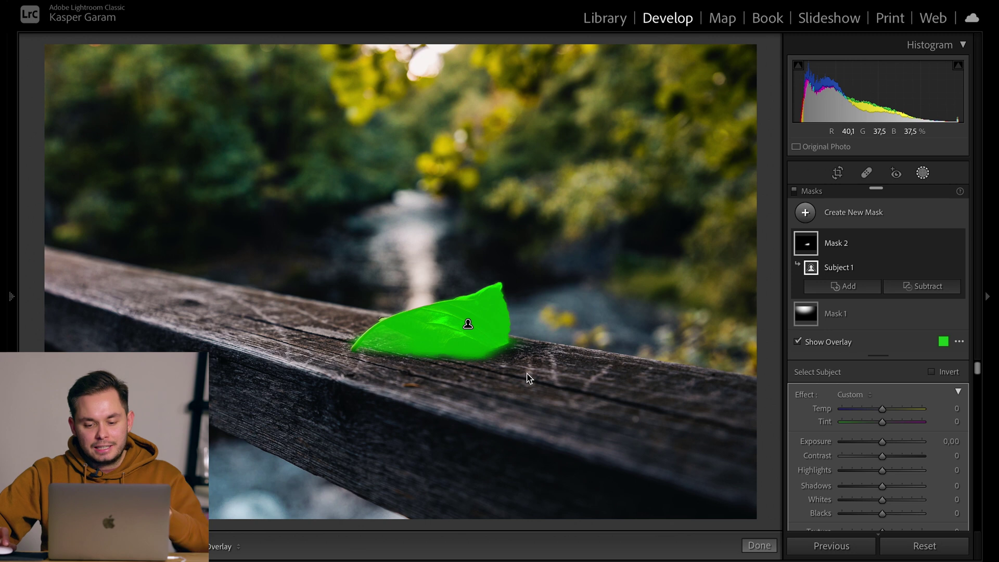
{"action": "key", "text": "o"}
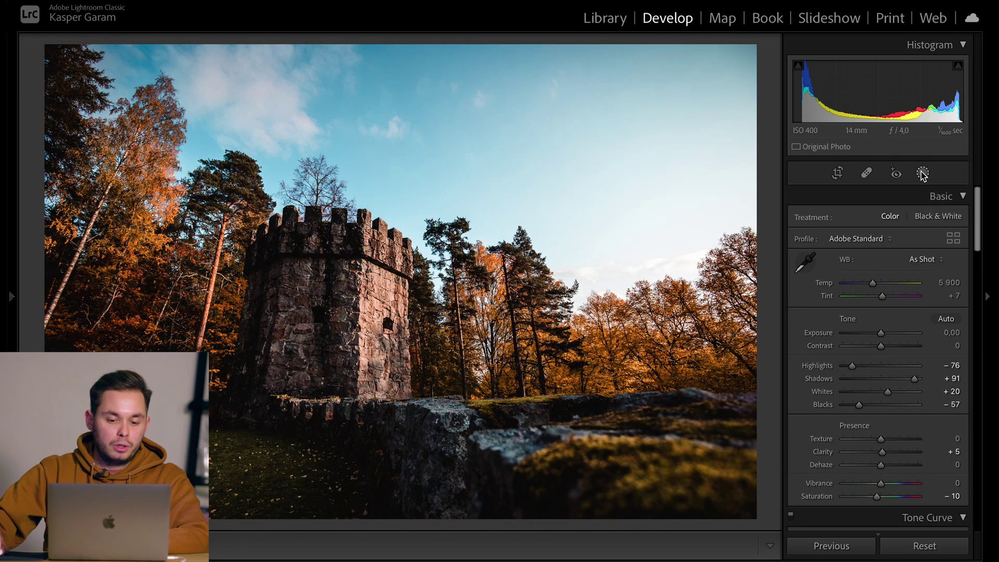
Create a Select Subject mask on the stone tower photo and return to the Library grid.
{"action": "left_click", "coordinate": [921, 174]}
{"action": "left_click", "coordinate": [854, 217]}
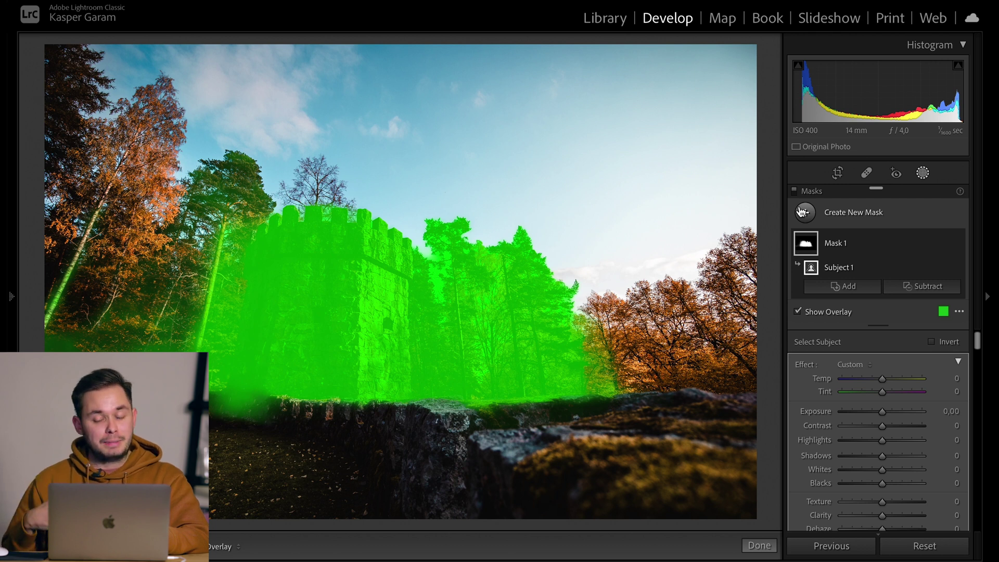
{"action": "key", "text": "g"}
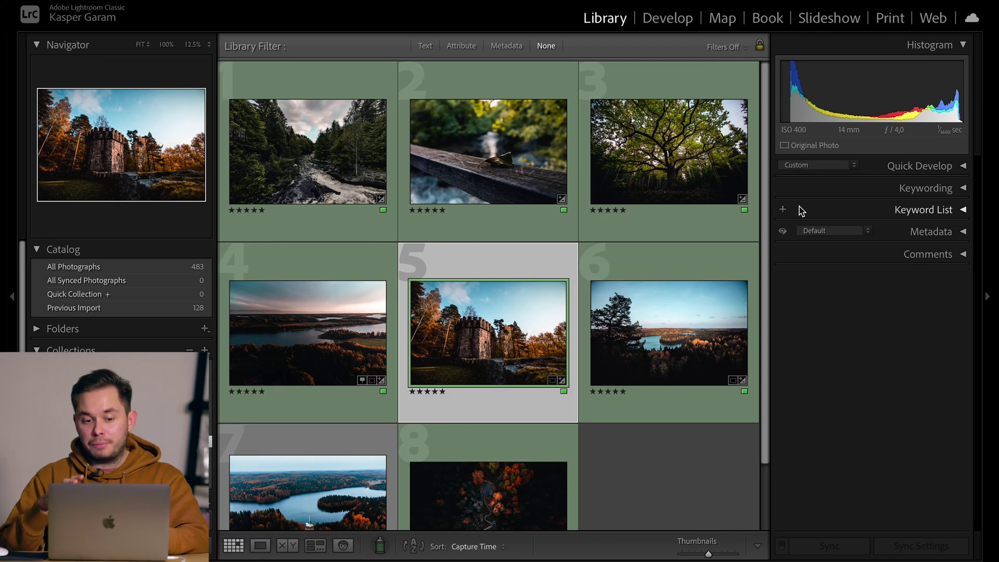